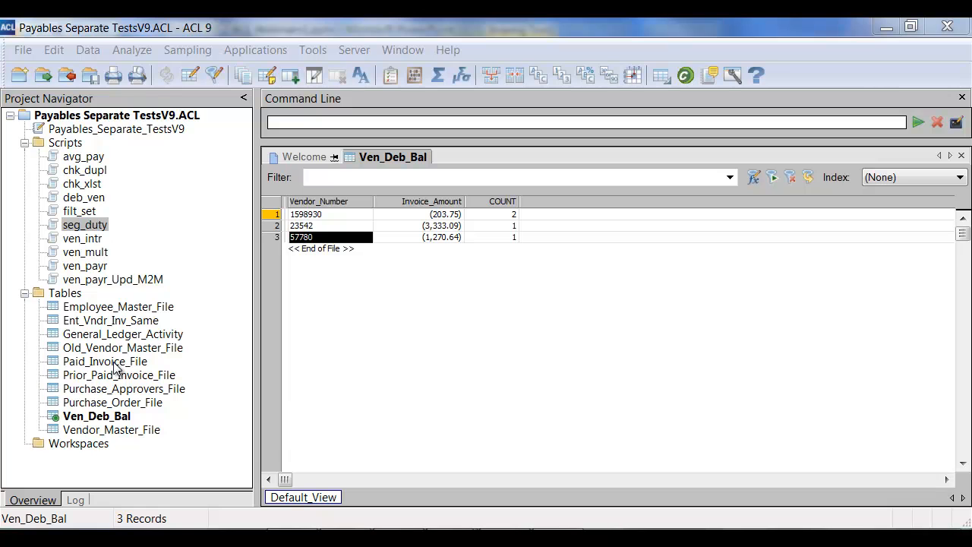
Step: Add a new session named SEG DUTY TEST to the project log
click(73, 500)
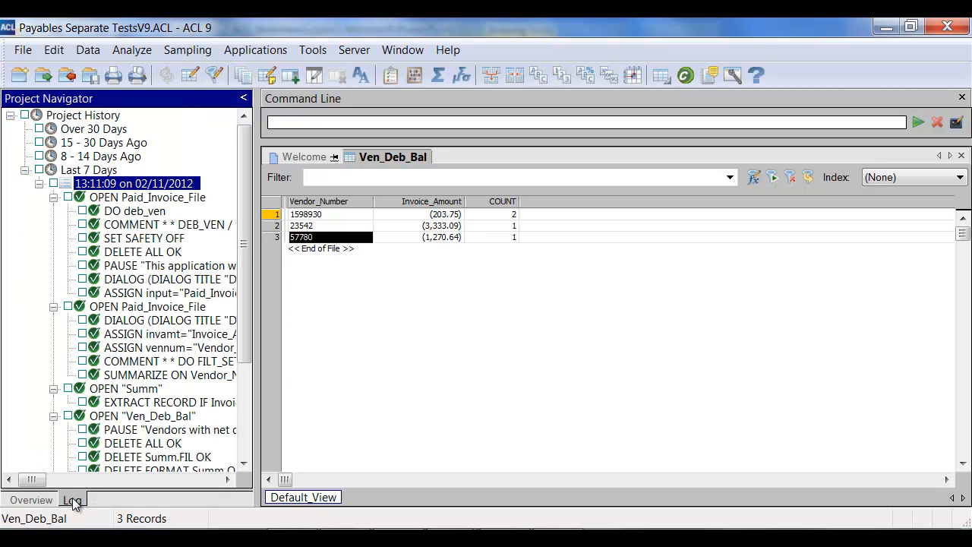
click(53, 197)
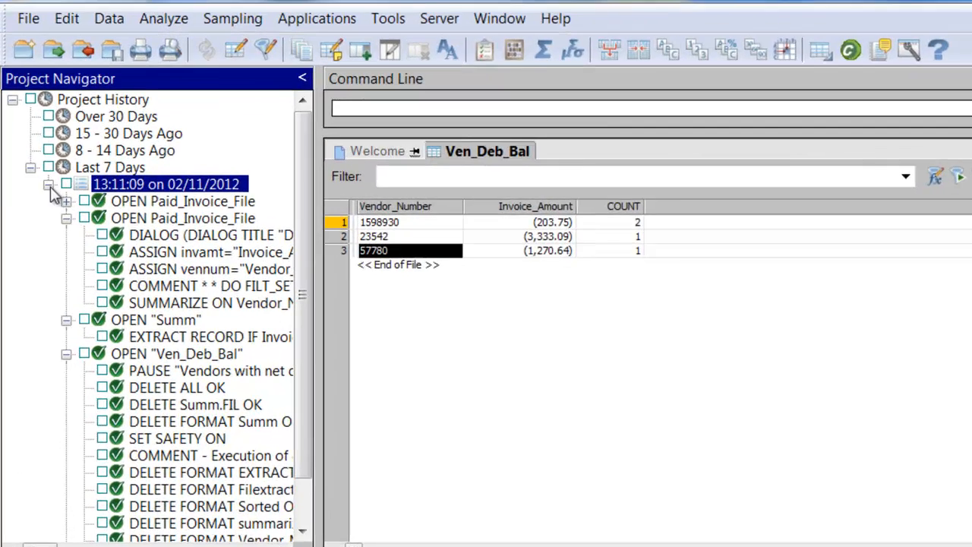
click(48, 185)
right_click(98, 166)
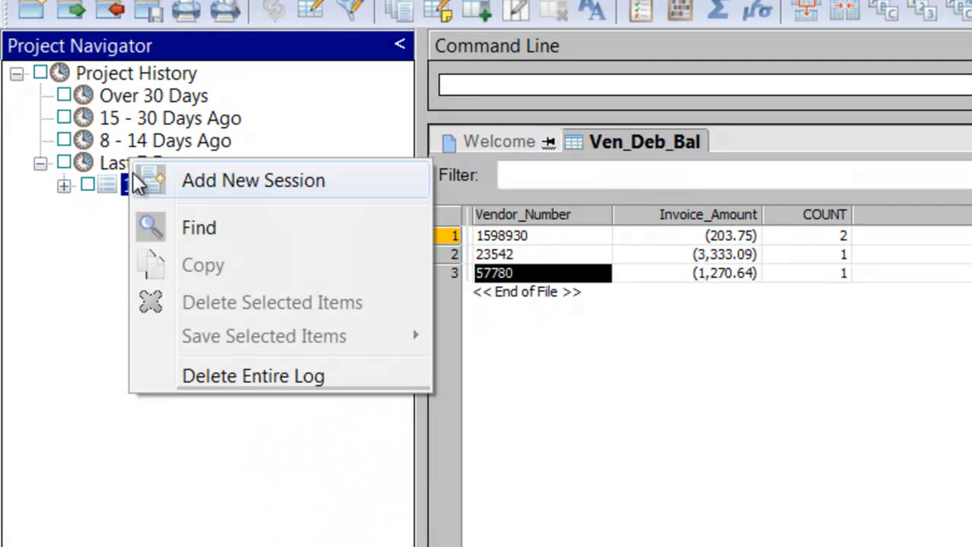
click(199, 184)
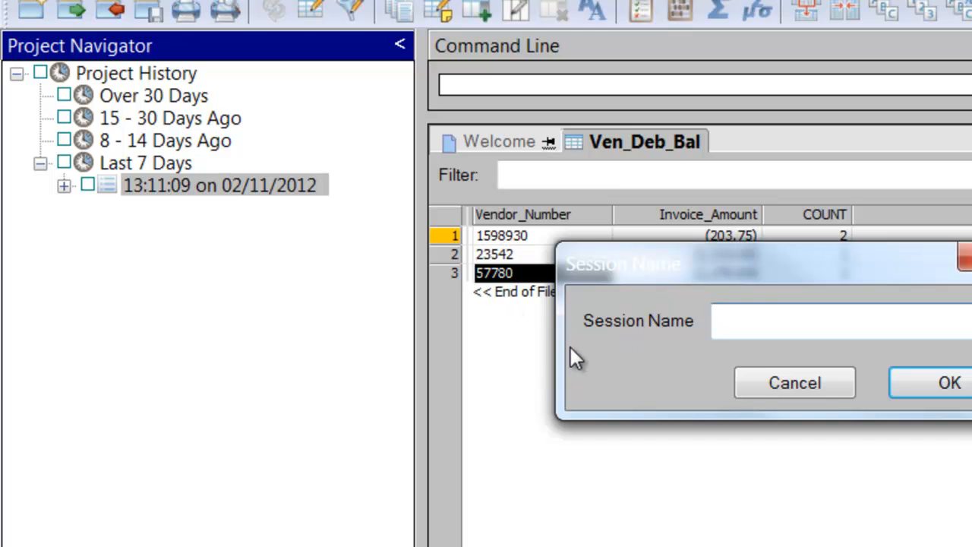
text(SEG DUTY TEST)
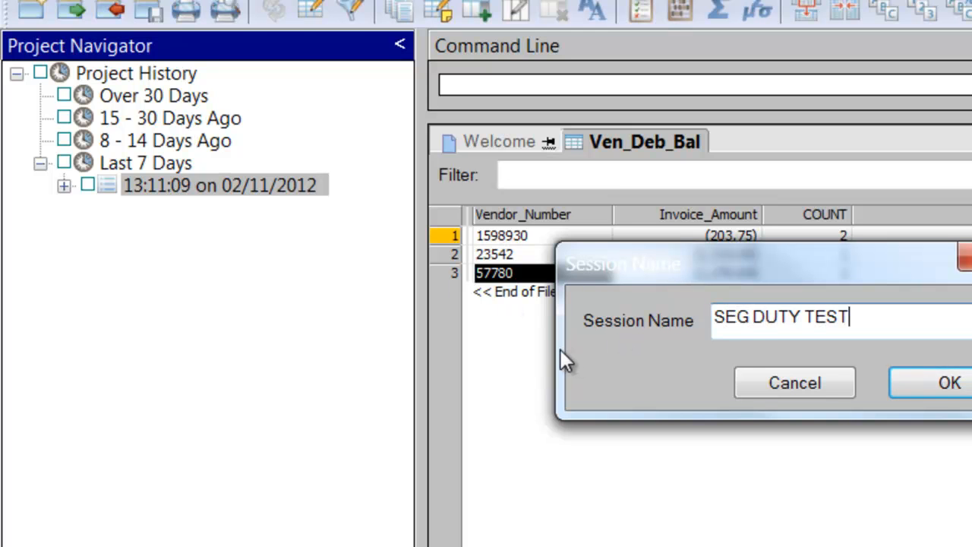
key(Return)
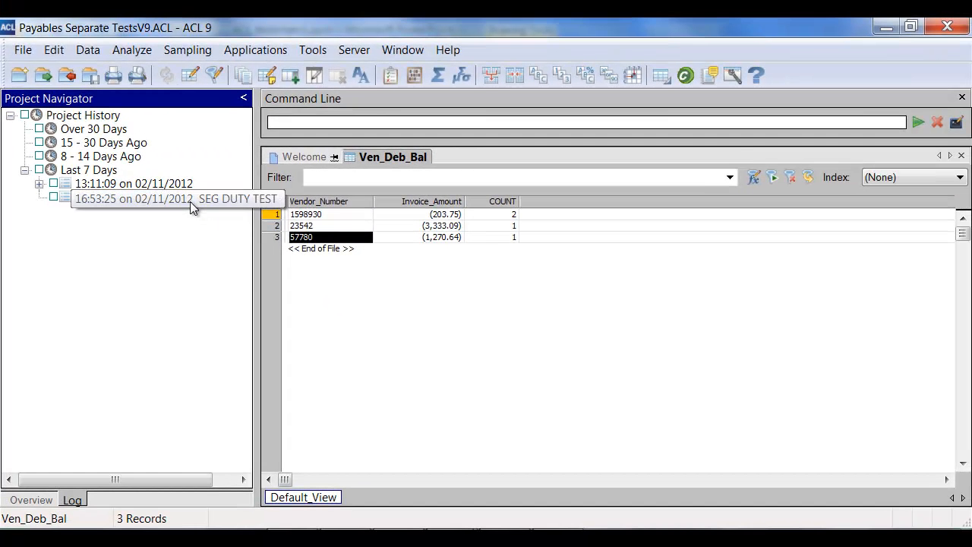
Step: Open the Paid_Invoice_File table and examine its Enterer_Init column
click(34, 499)
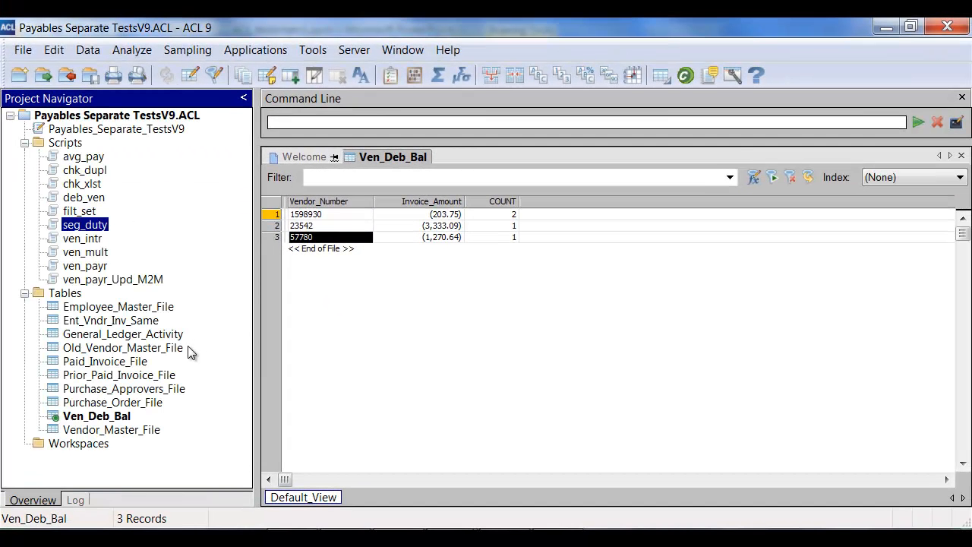
double_click(138, 363)
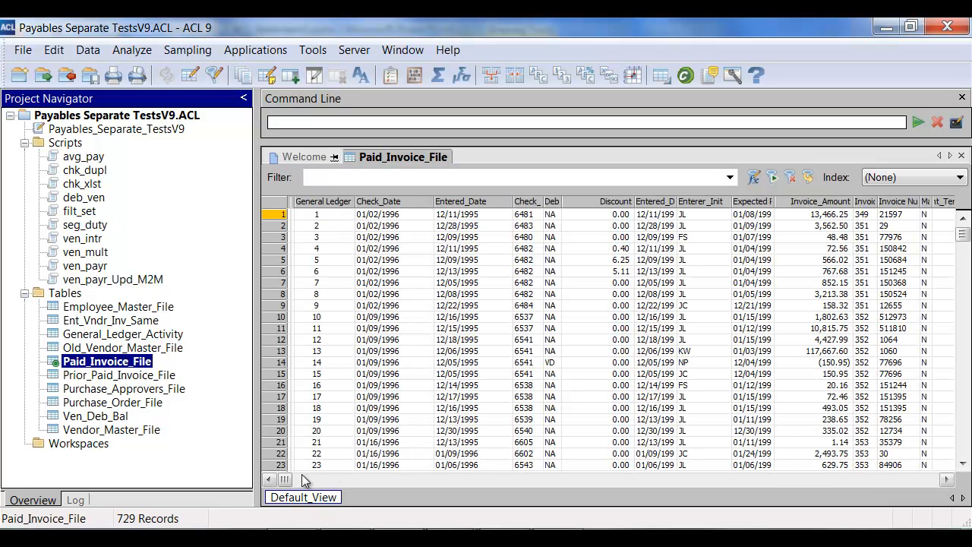
drag(285, 480, 515, 490)
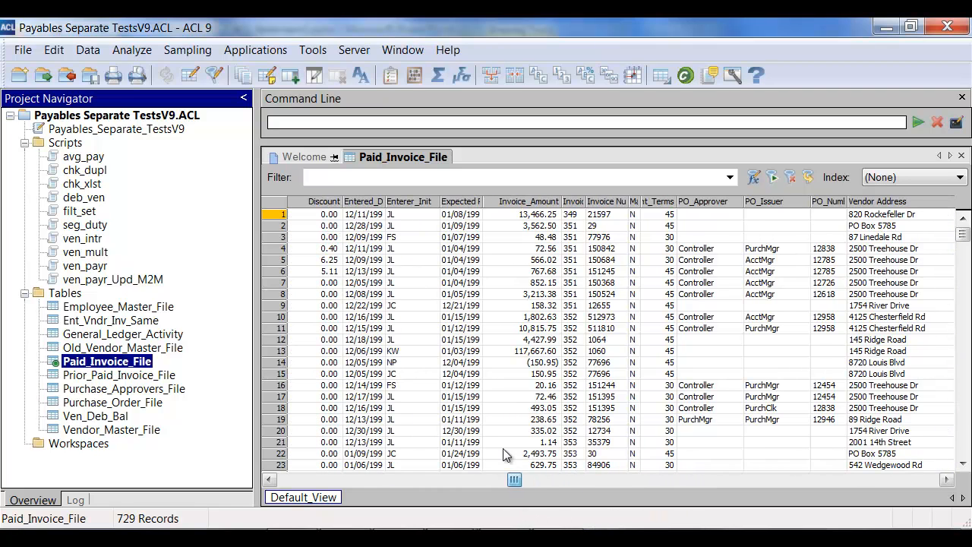
click(416, 200)
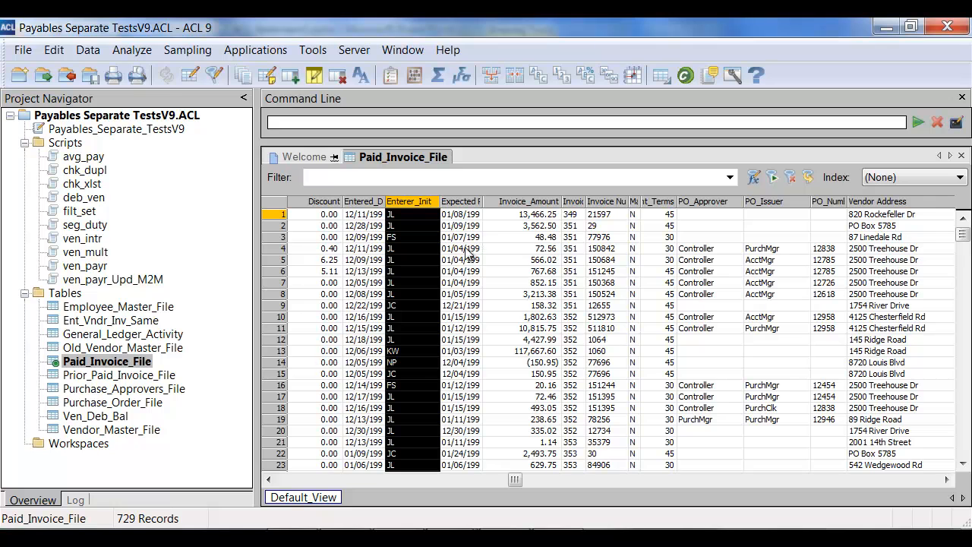
Step: Open the Vendor_Master_File table and examine the Vendor_Enterer values down to the last record
double_click(114, 430)
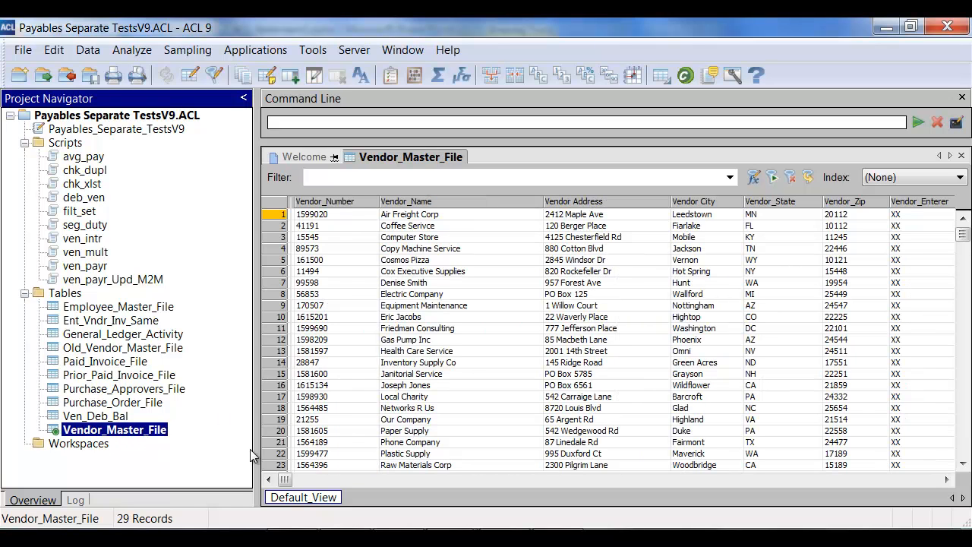
drag(289, 480, 931, 480)
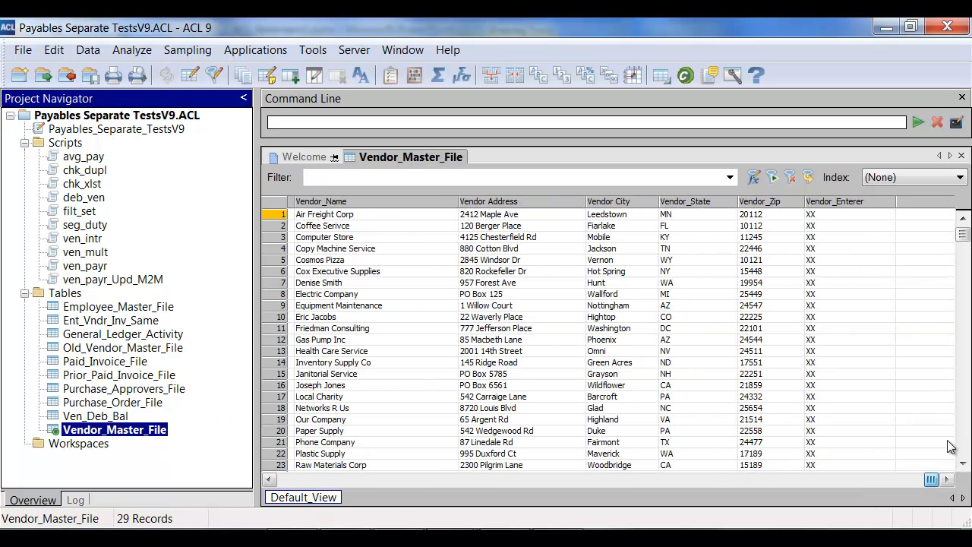
drag(962, 236, 970, 478)
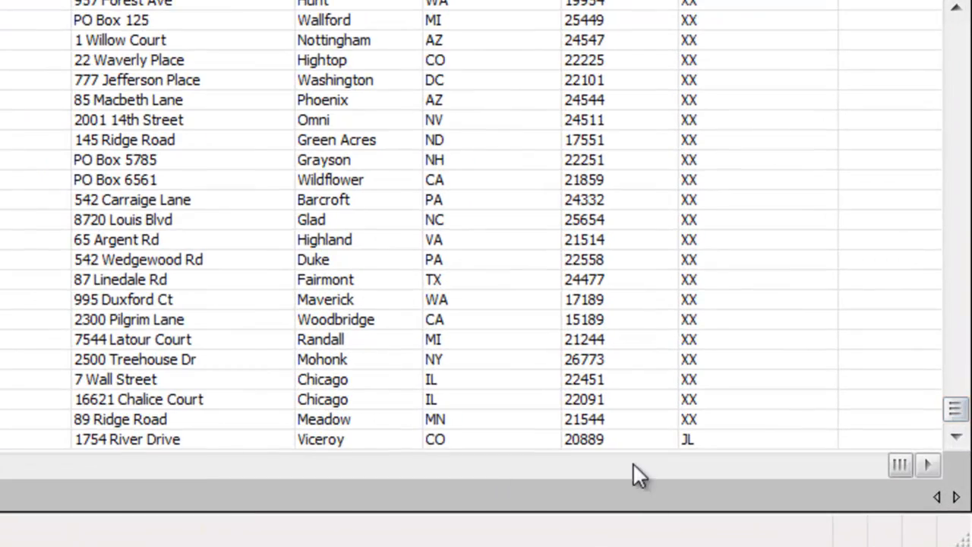
drag(688, 440, 2, 439)
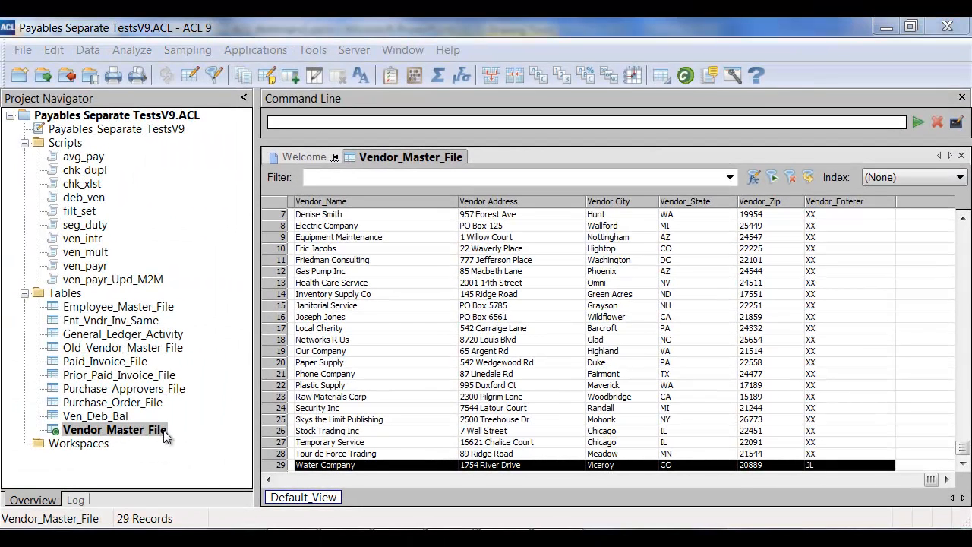
Step: Start a table join with Paid_Invoice_File as the primary table and Vendor_Master_File as the secondary table
double_click(127, 364)
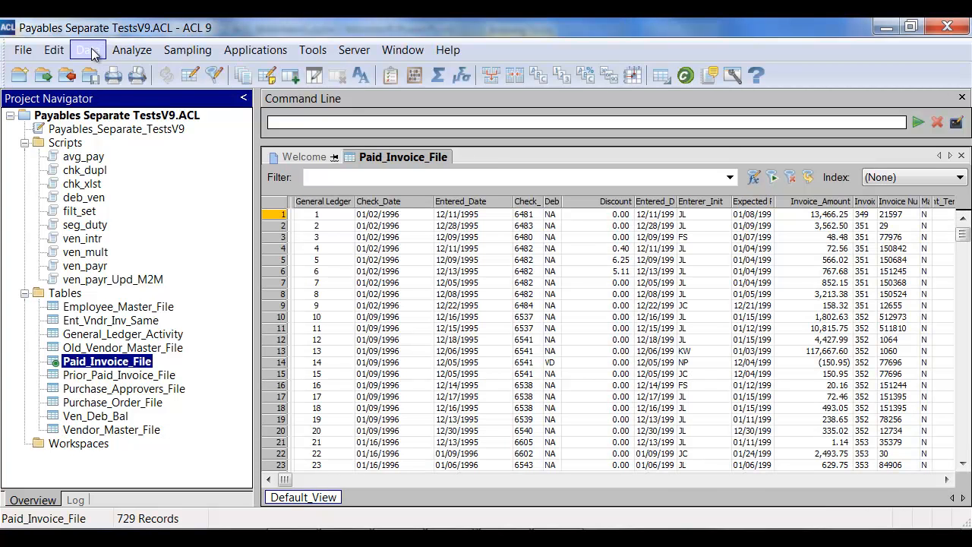
click(88, 50)
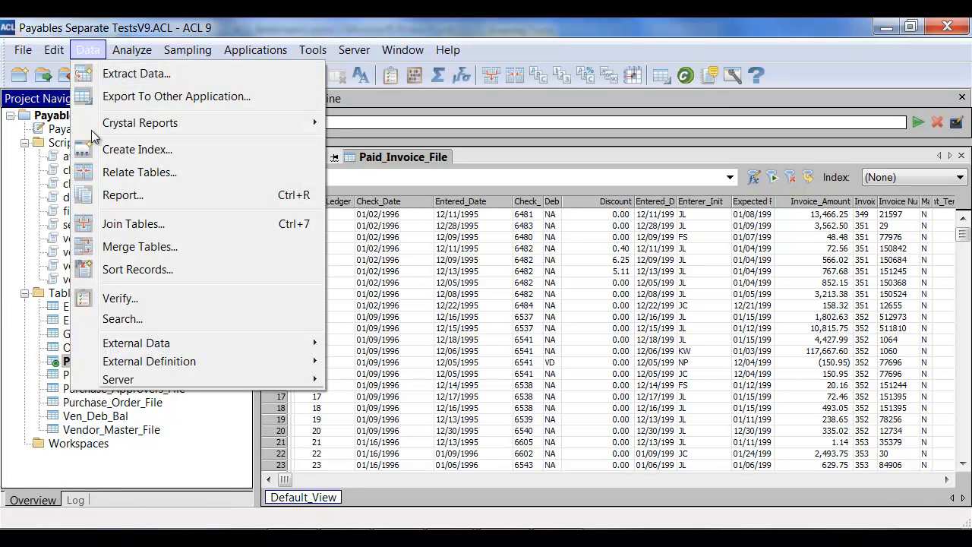
click(122, 222)
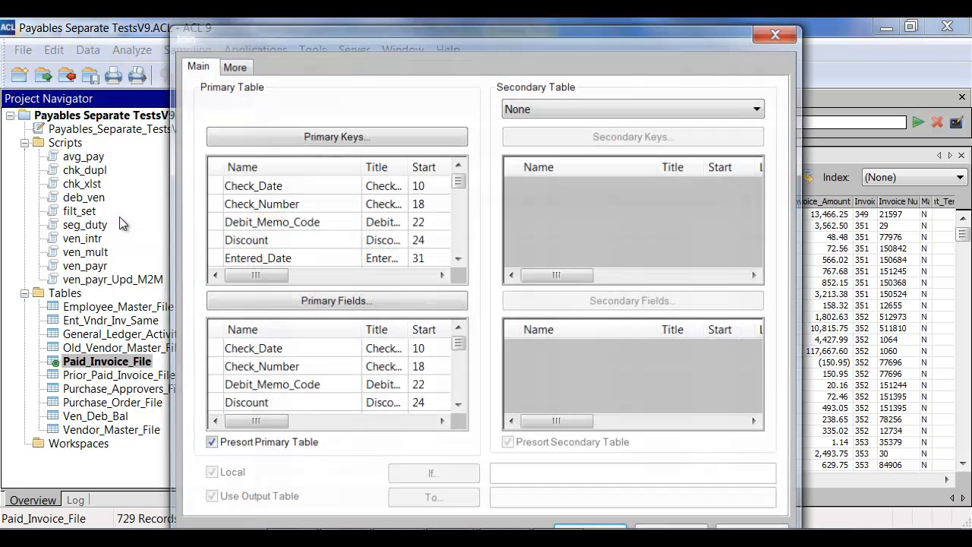
click(567, 107)
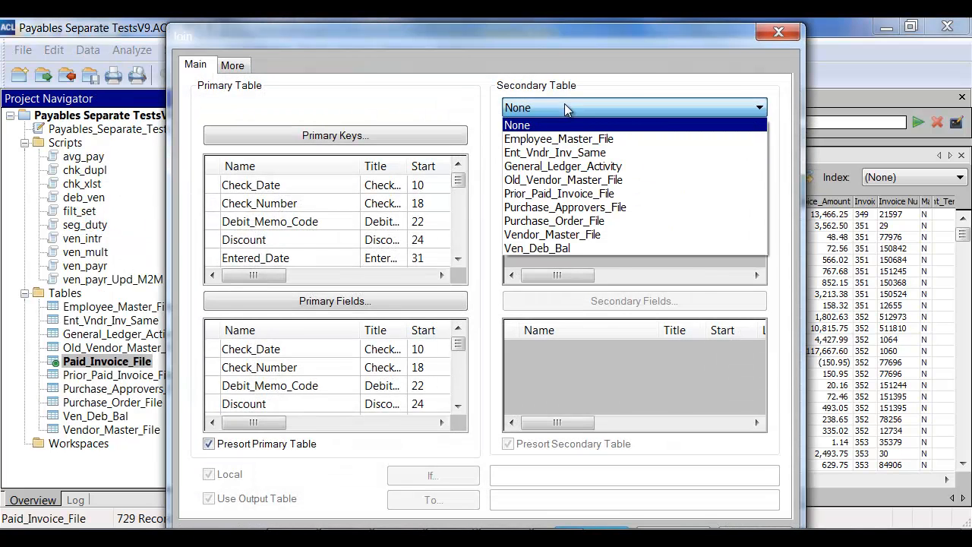
click(587, 236)
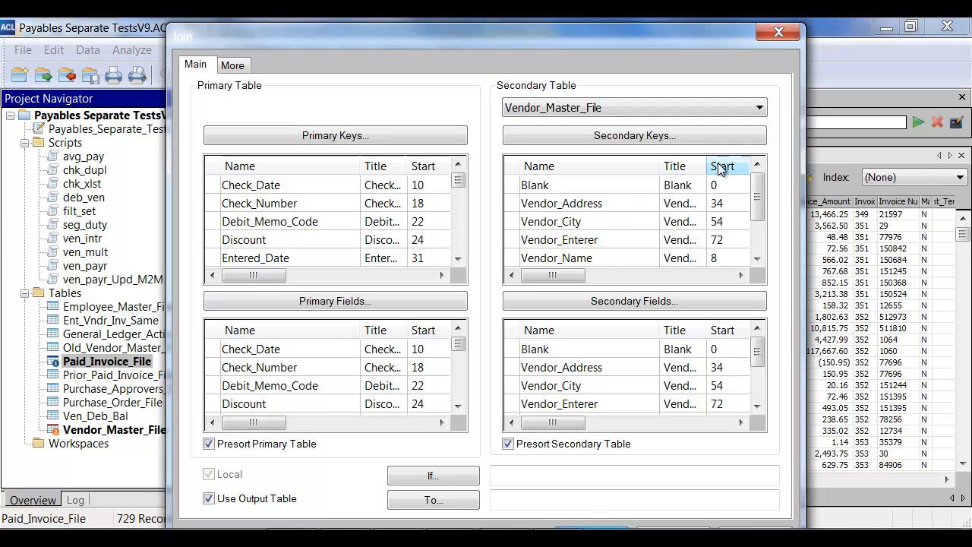
Step: Set Vendor_Number as both the secondary and the primary key of the join
click(645, 221)
click(615, 240)
click(365, 205)
scroll(378, 242, down, 2)
scroll(377, 242, down, 7)
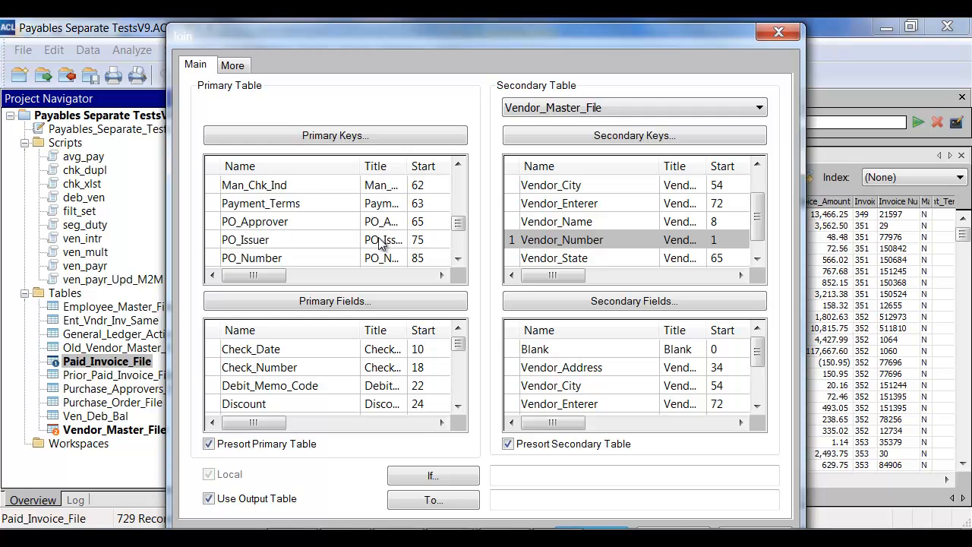
click(306, 221)
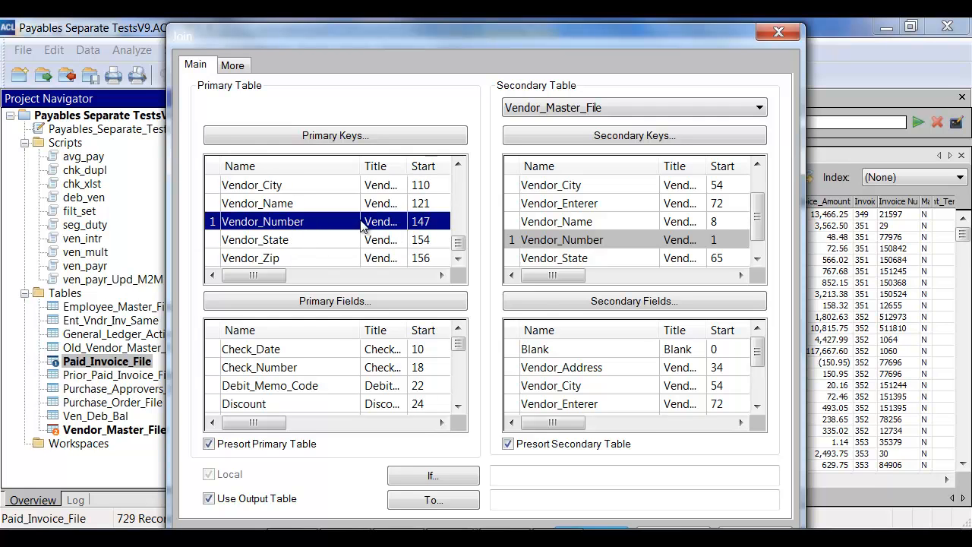
Step: Compare the length and data type of the Vendor_Number key fields in both tables
drag(580, 278, 592, 281)
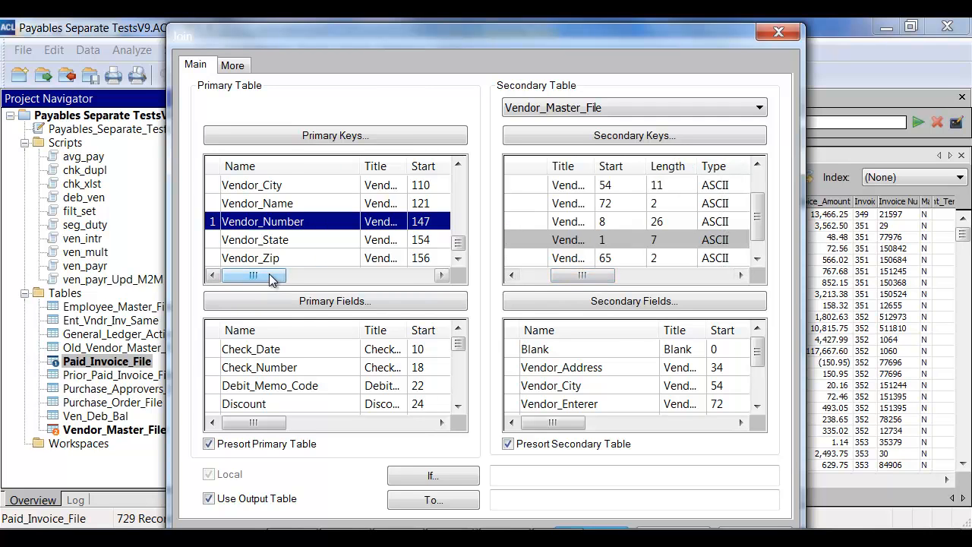
drag(275, 278, 303, 278)
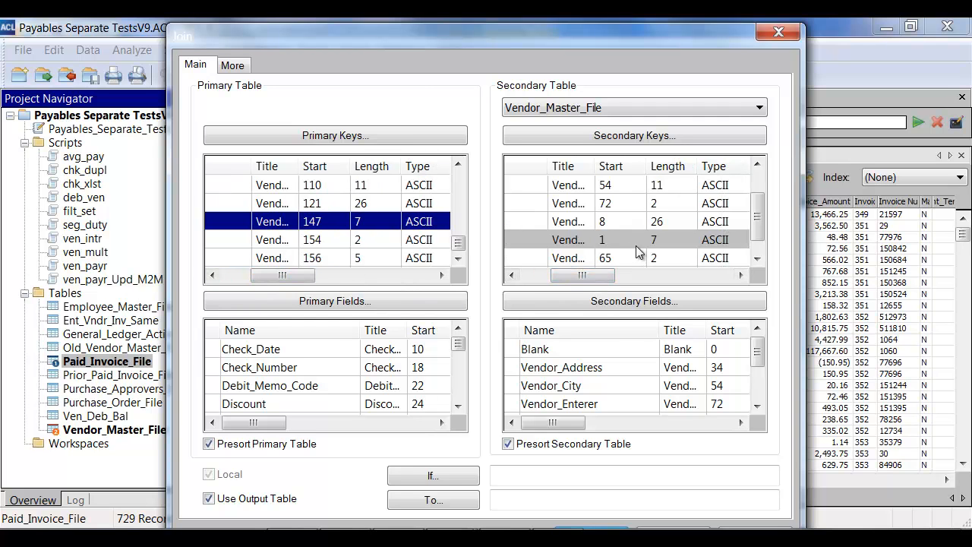
click(757, 260)
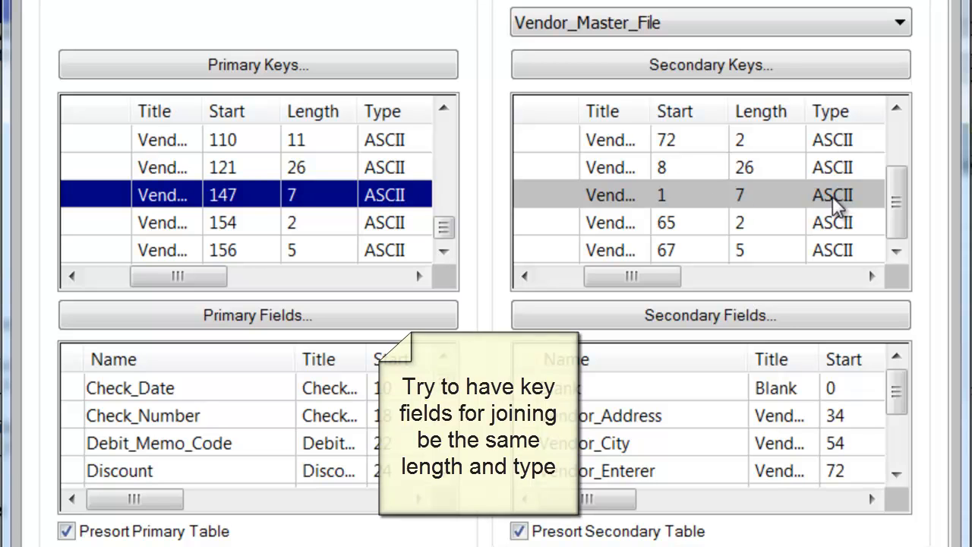
drag(186, 273, 123, 269)
drag(637, 277, 577, 277)
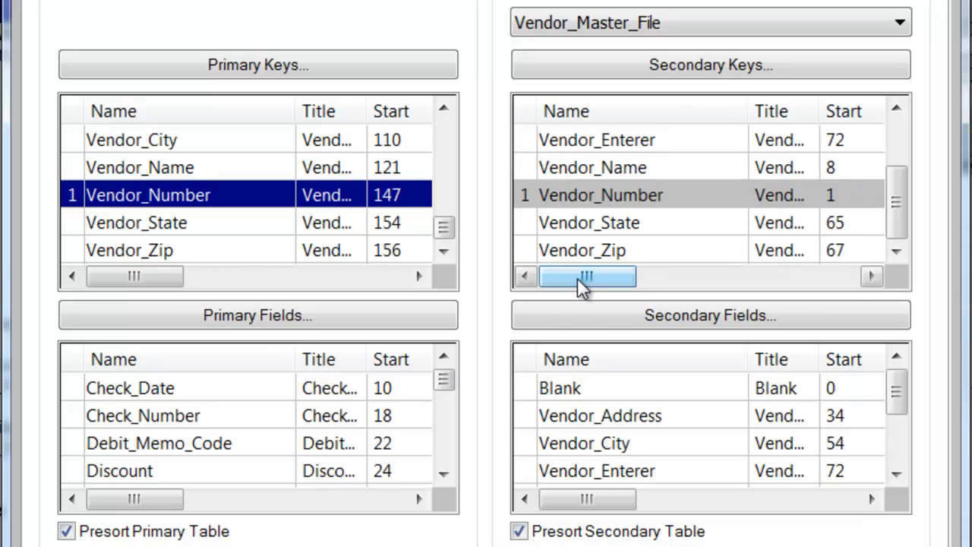
Step: Include all primary fields ordered by start position, plus Vendor_Enterer from the secondary table, in the join output
click(257, 315)
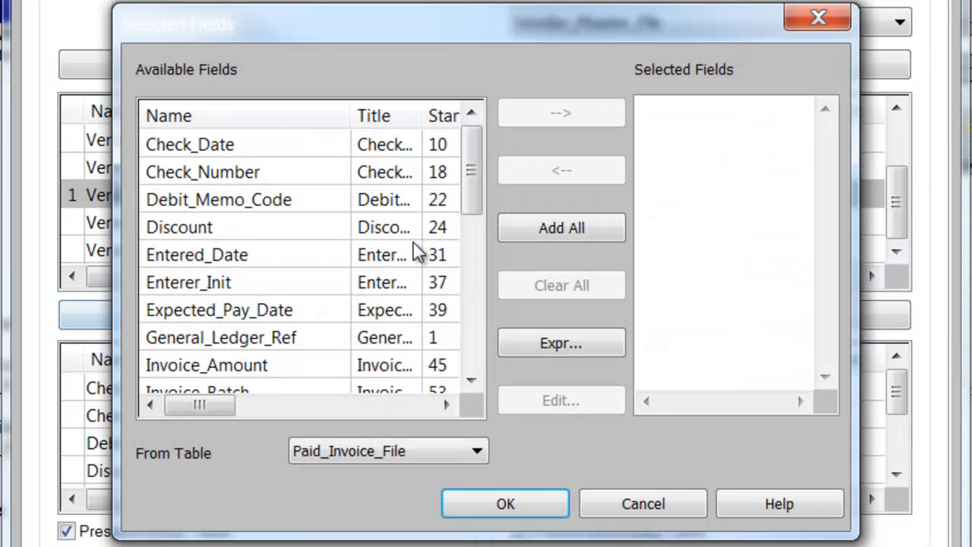
click(444, 116)
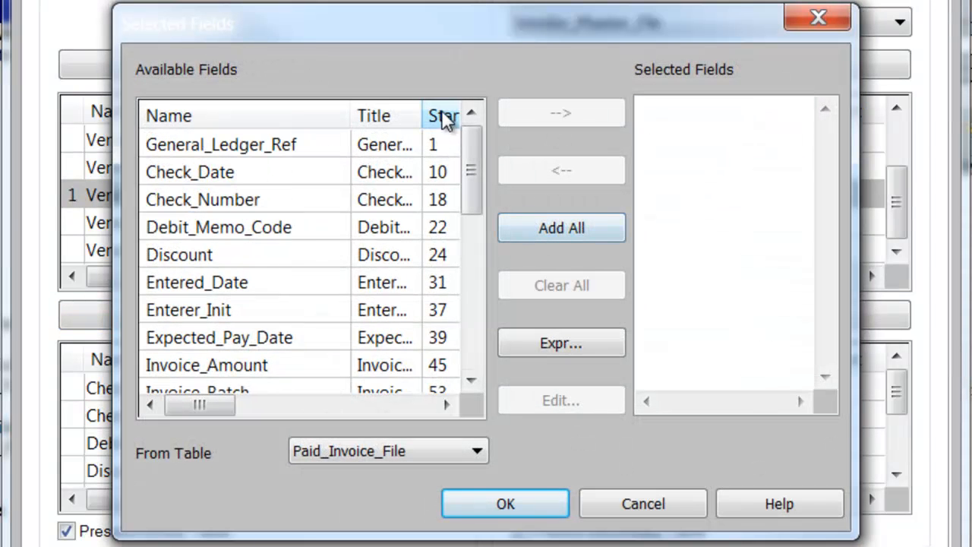
click(561, 225)
click(521, 504)
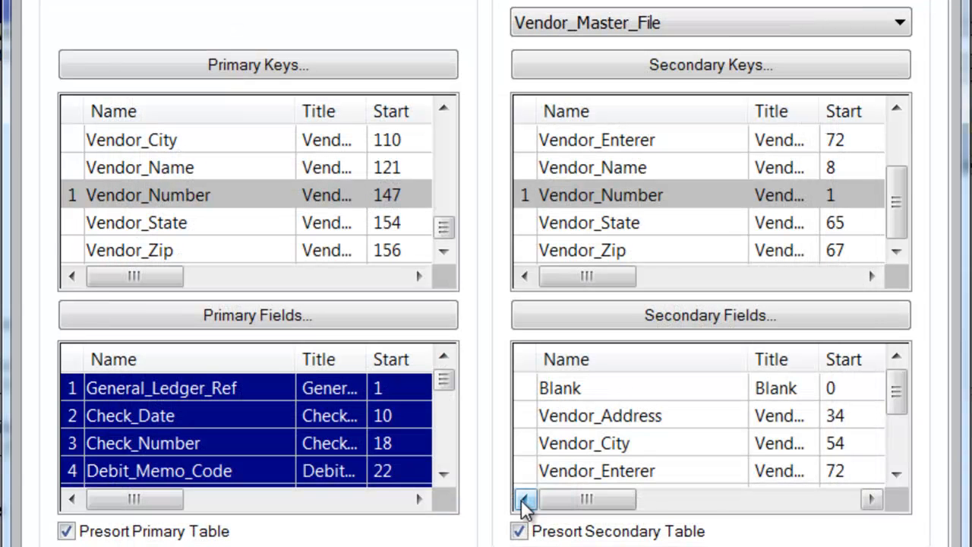
click(897, 475)
click(646, 444)
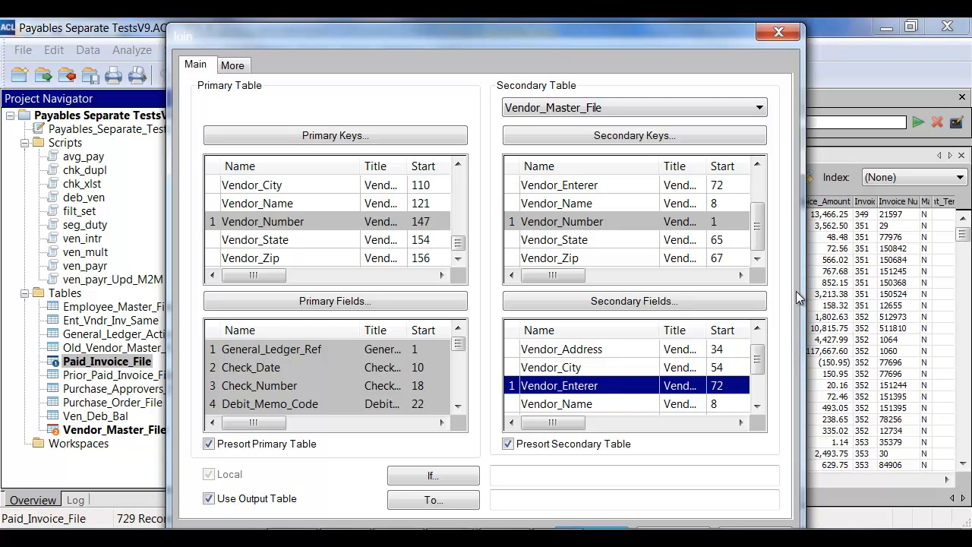
Step: Review the join categories, name the output table Joined, and run the join, overwriting the existing Joined.FIL
click(233, 65)
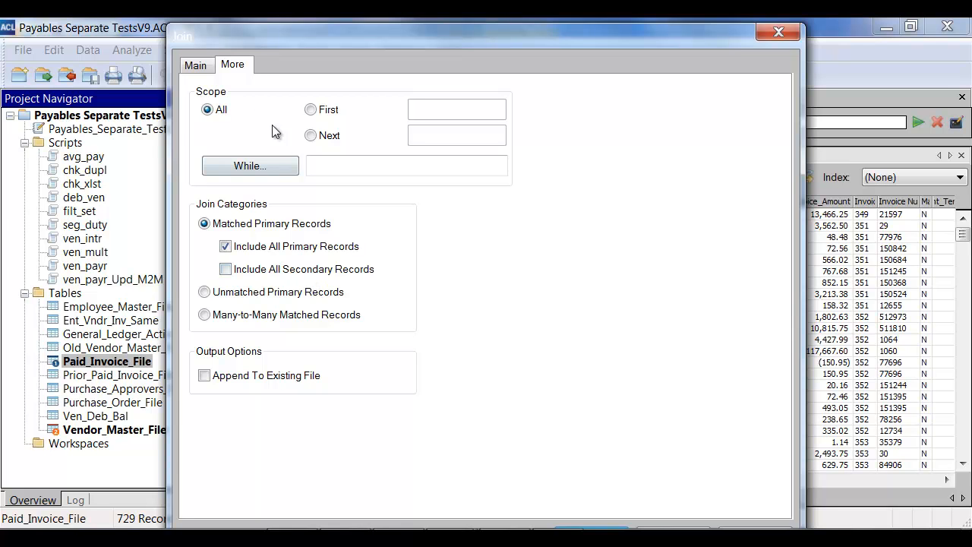
click(194, 67)
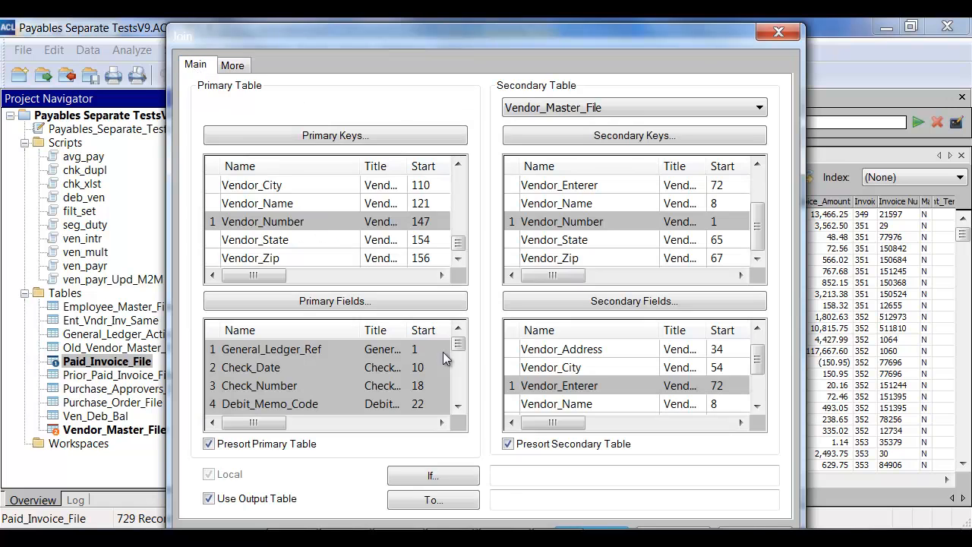
click(513, 497)
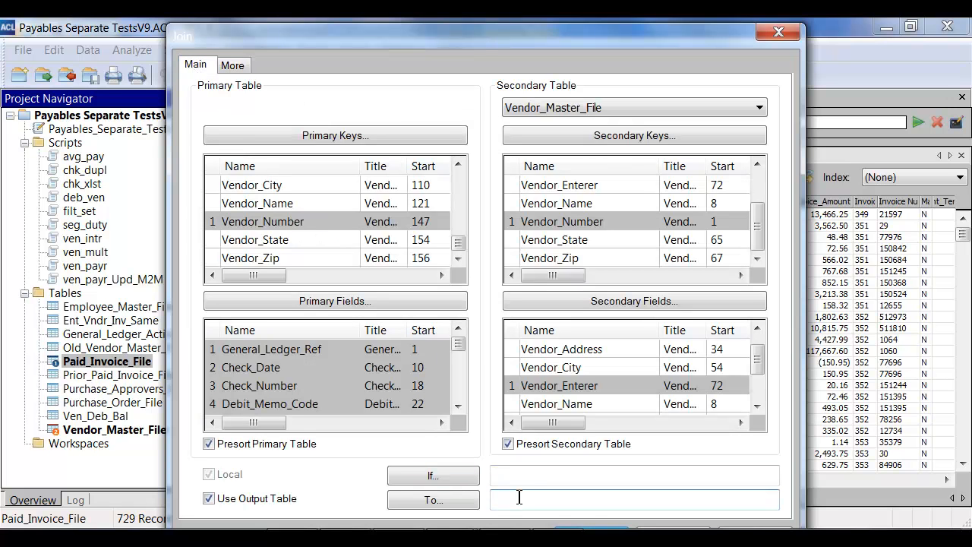
text(Joined)
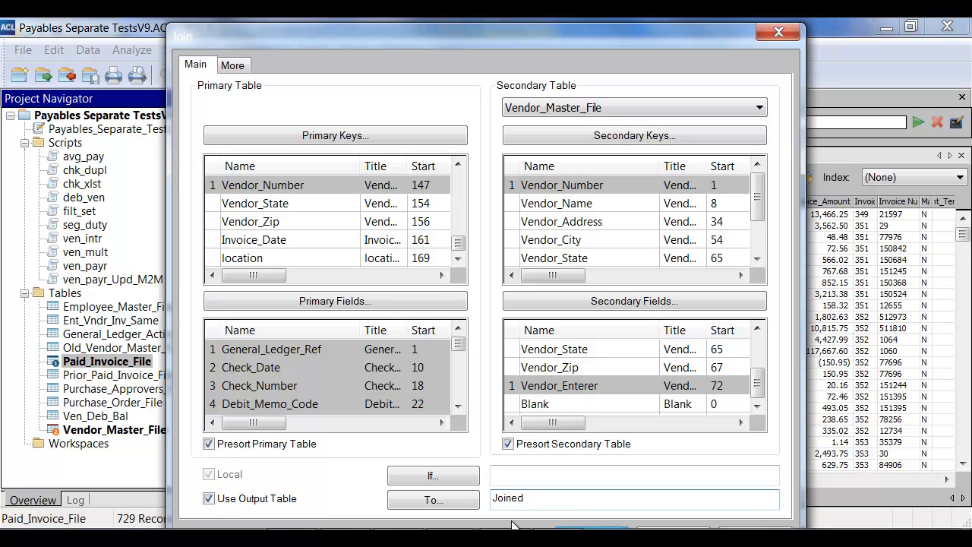
key(Return)
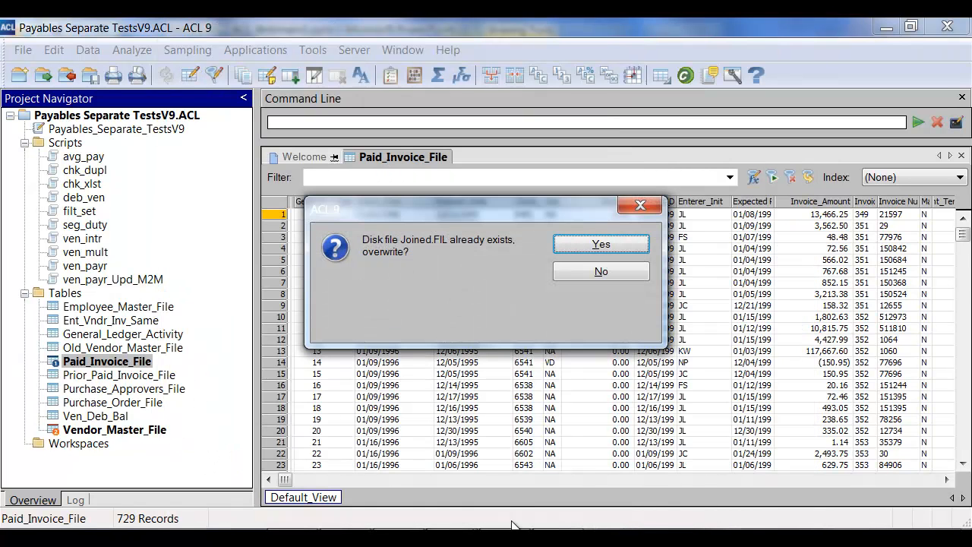
key(Return)
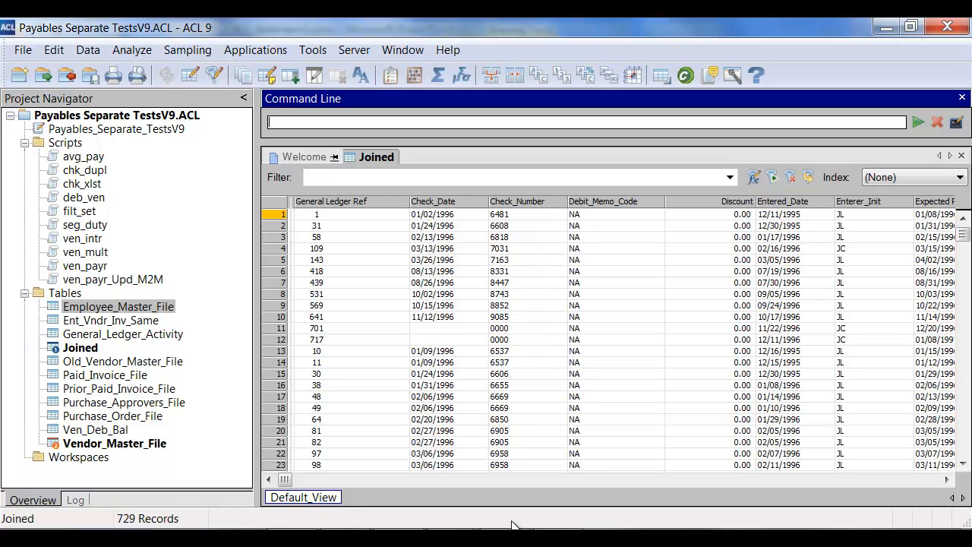
Step: Examine the Vendor_Enterer values for the Water Company records in the Joined table
drag(284, 479, 969, 517)
drag(962, 236, 961, 394)
drag(830, 296, 828, 336)
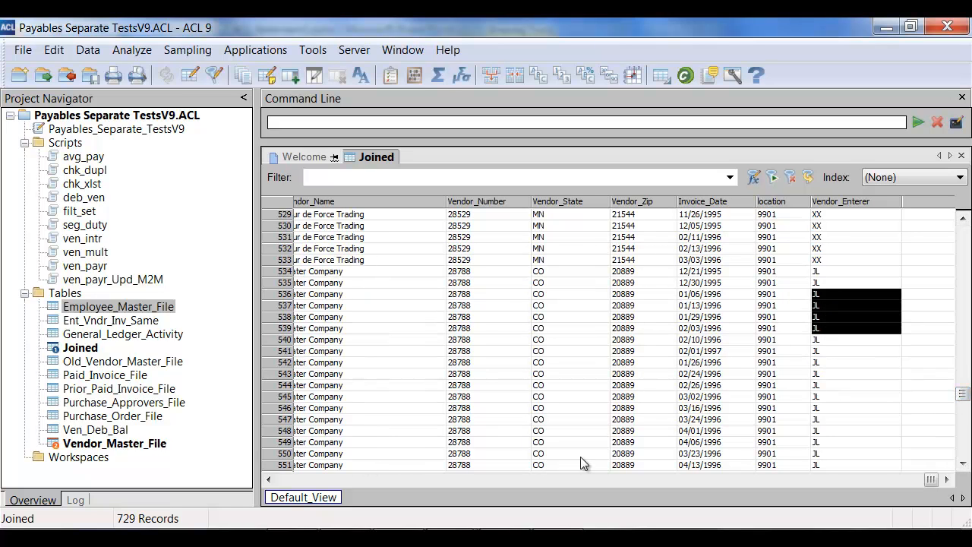
drag(930, 484, 285, 479)
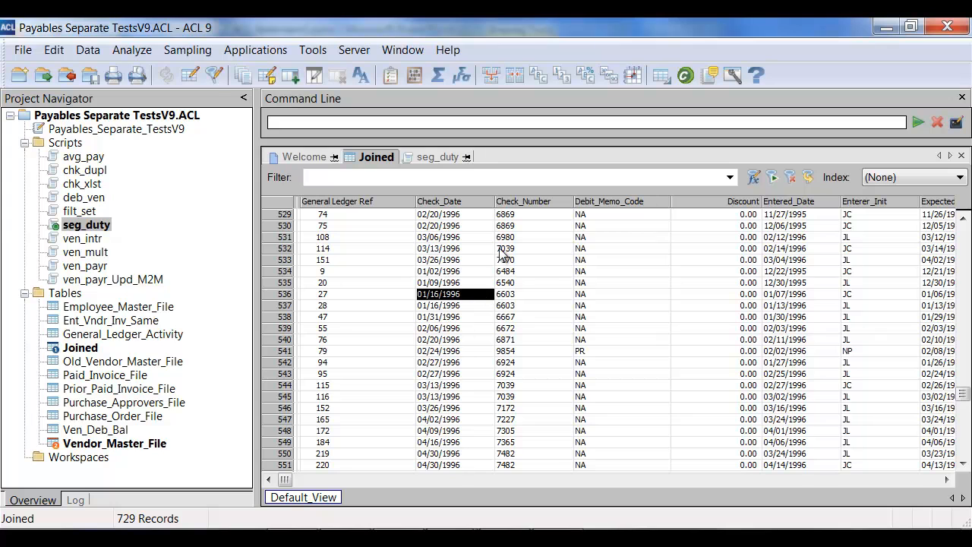
Step: Build the view filter expression Enterer_Init=Vendor_Enterer for the Joined table
click(753, 181)
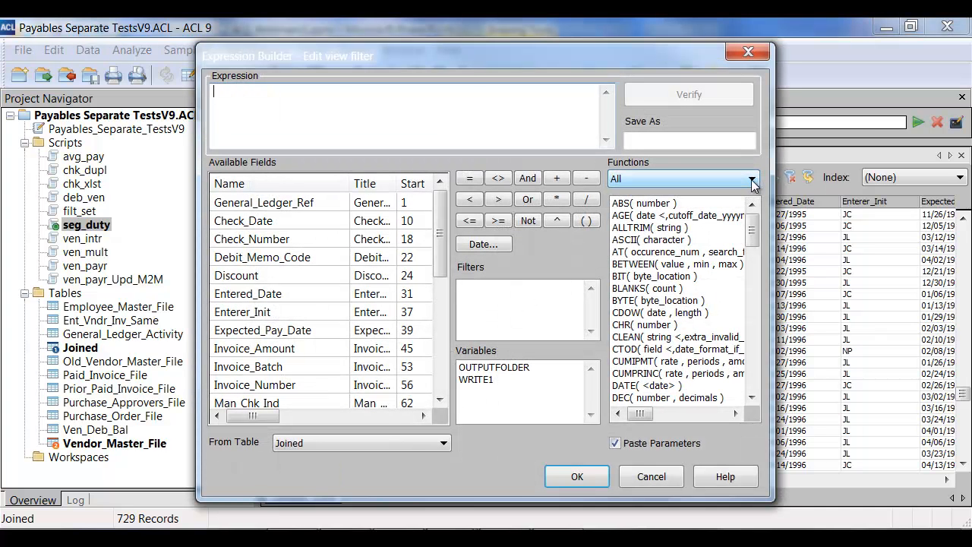
click(264, 314)
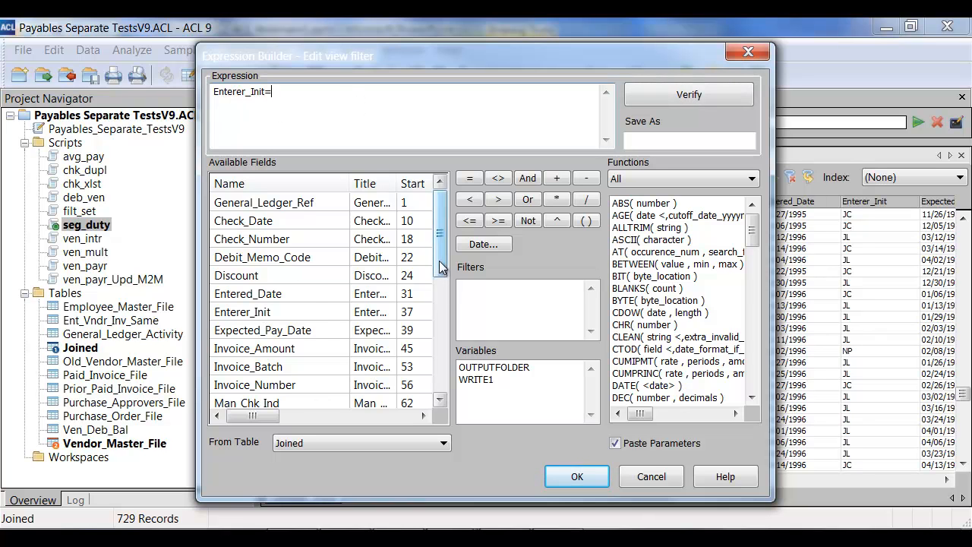
drag(441, 268, 451, 414)
double_click(274, 382)
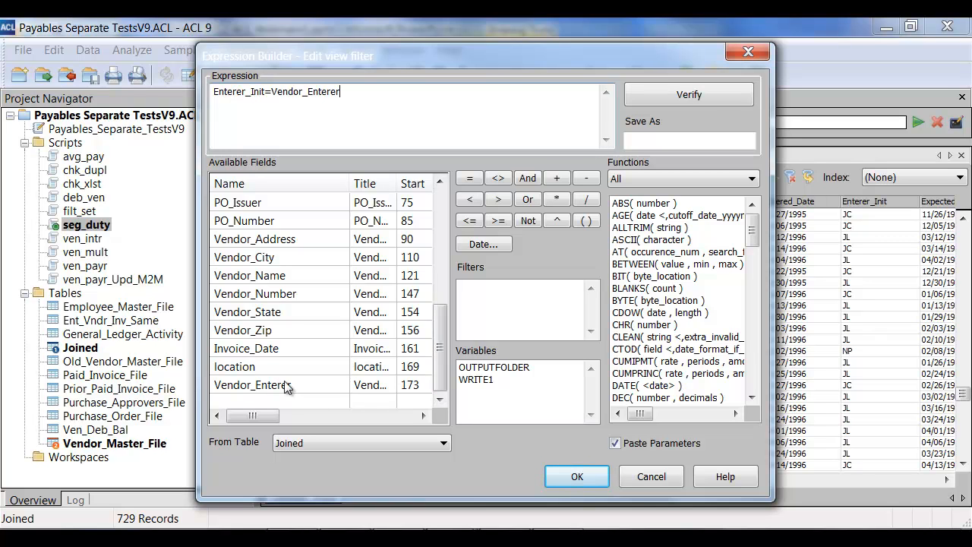
Step: Compare the length and type of the Vendor_Enterer and Enterer_Init fields, and apply the filter to the view
drag(266, 416, 305, 418)
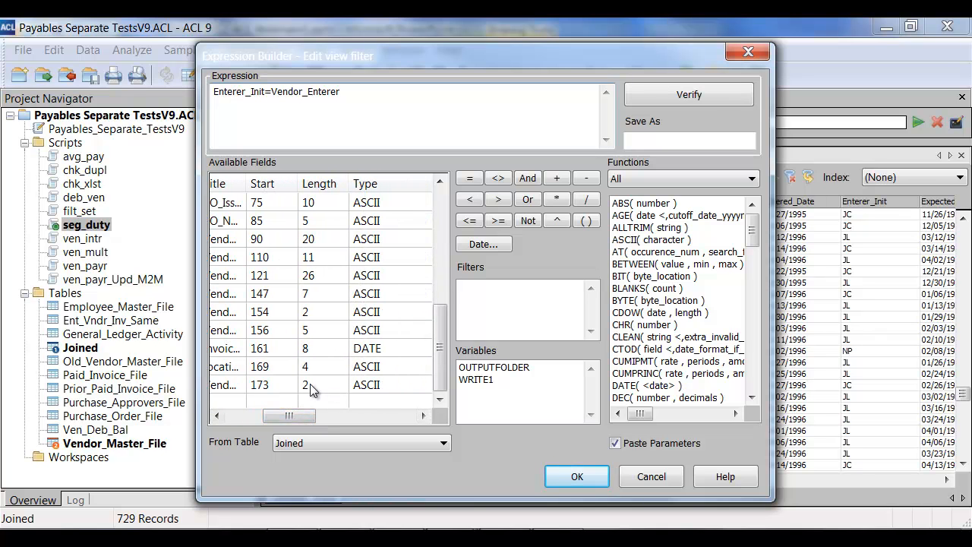
drag(289, 416, 256, 417)
drag(440, 356, 448, 270)
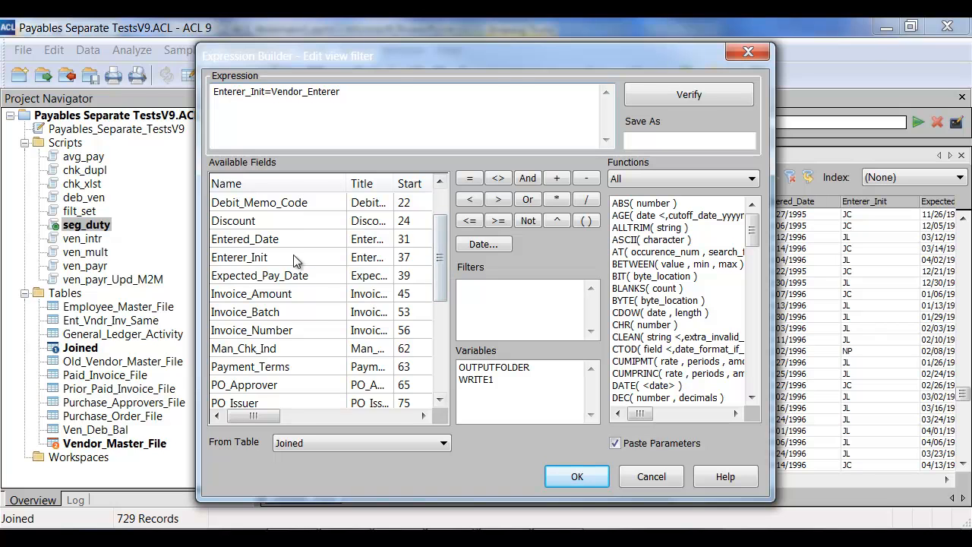
click(239, 257)
drag(256, 420, 287, 413)
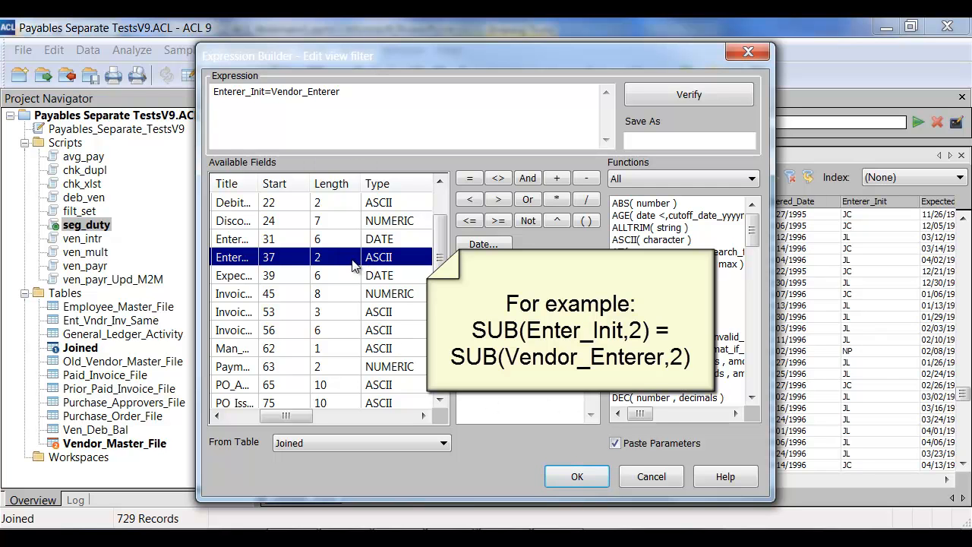
click(575, 479)
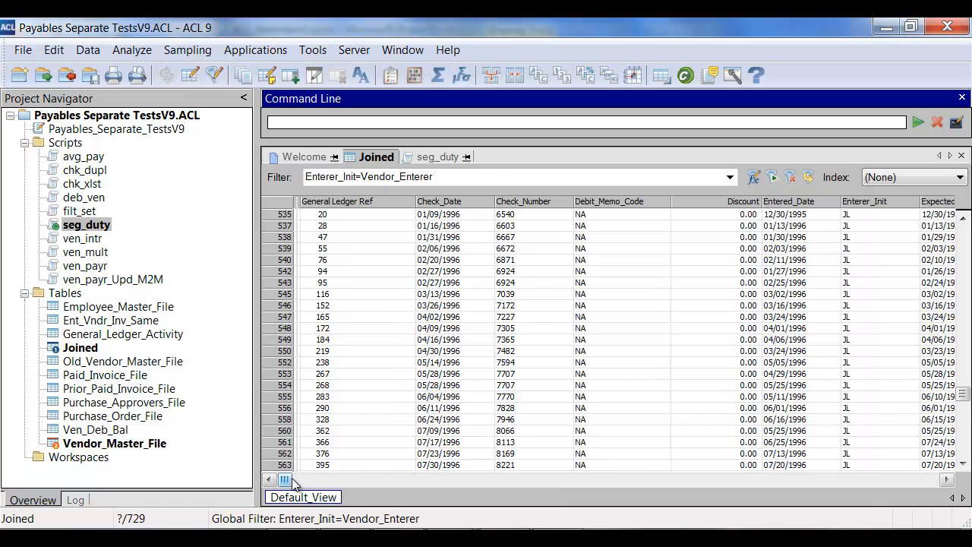
Step: Classify the records where invoice and vendor enterer match on Vendor_Name, with output to screen
click(542, 474)
drag(461, 510, 875, 524)
drag(868, 479, 881, 480)
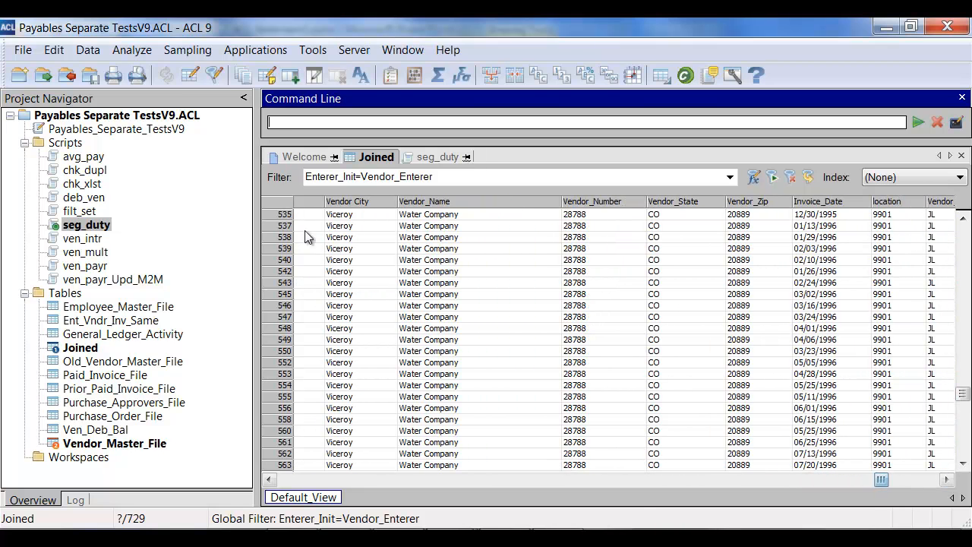
click(496, 203)
click(132, 49)
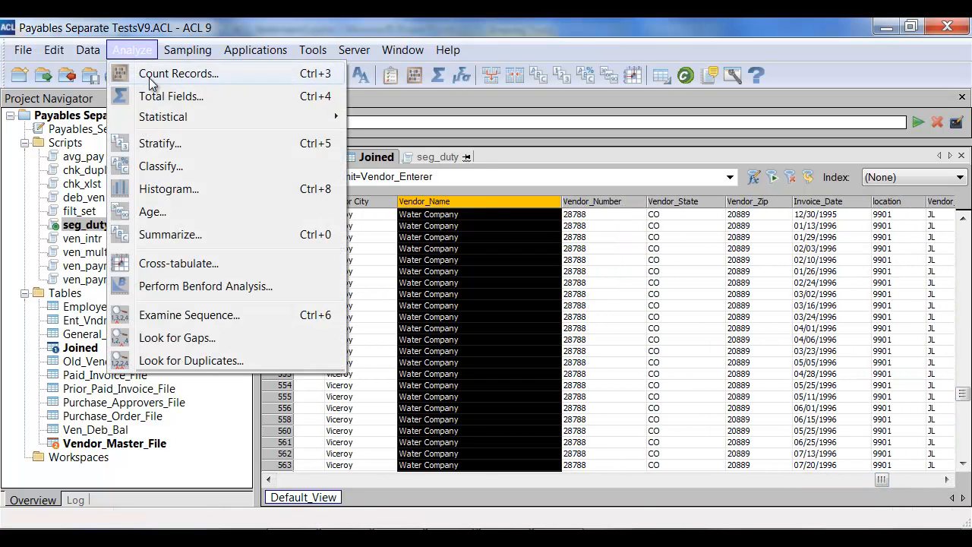
click(164, 165)
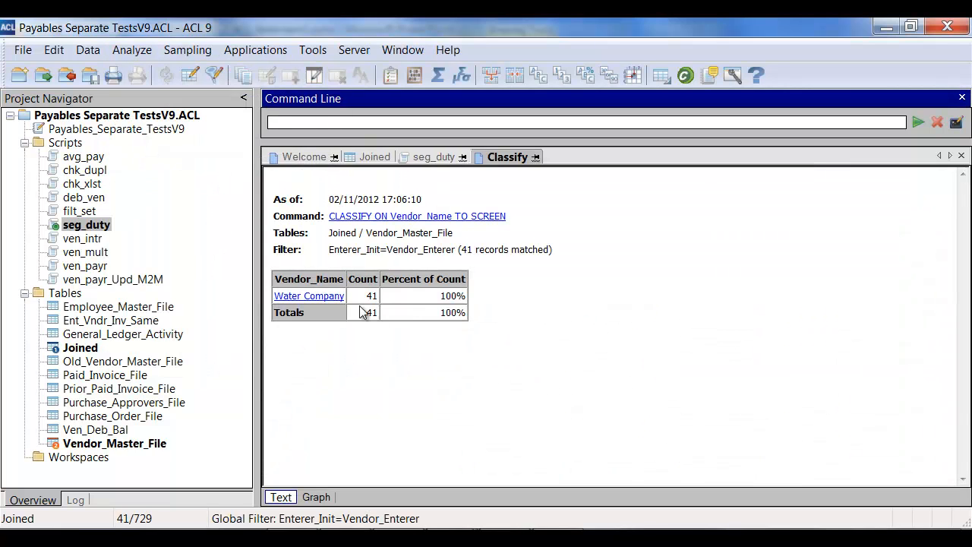
Step: Return to the filtered Joined table and check the Vendor_Enterer column against the vendor details
click(438, 158)
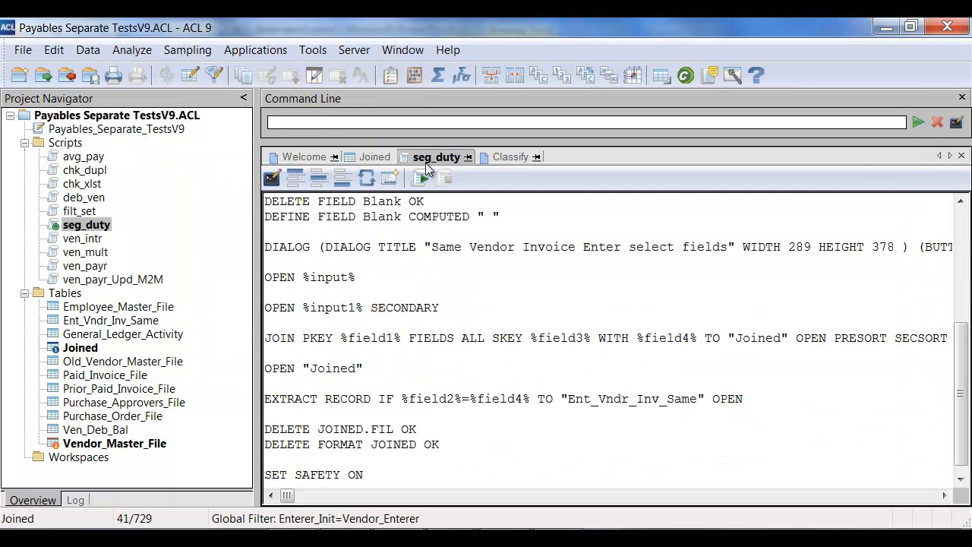
click(375, 157)
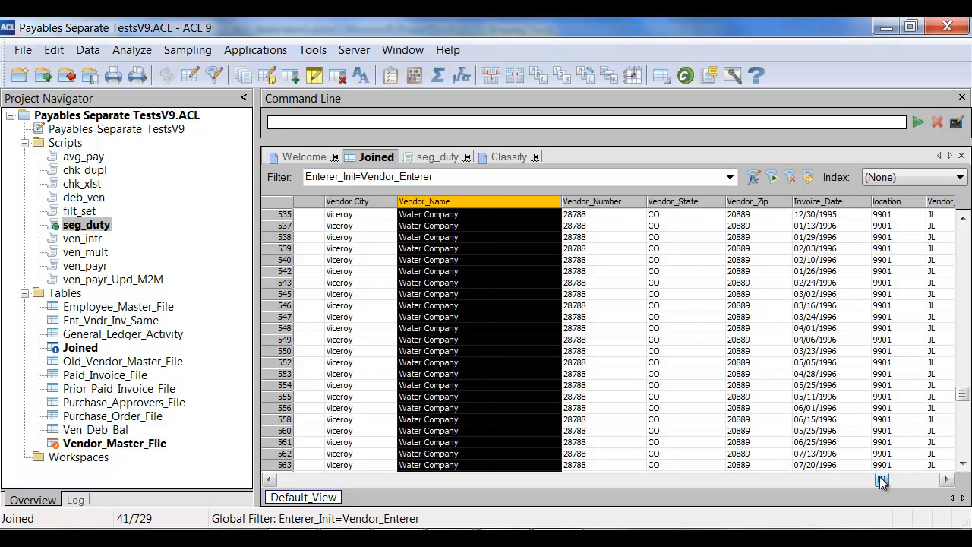
drag(884, 480, 933, 484)
click(593, 265)
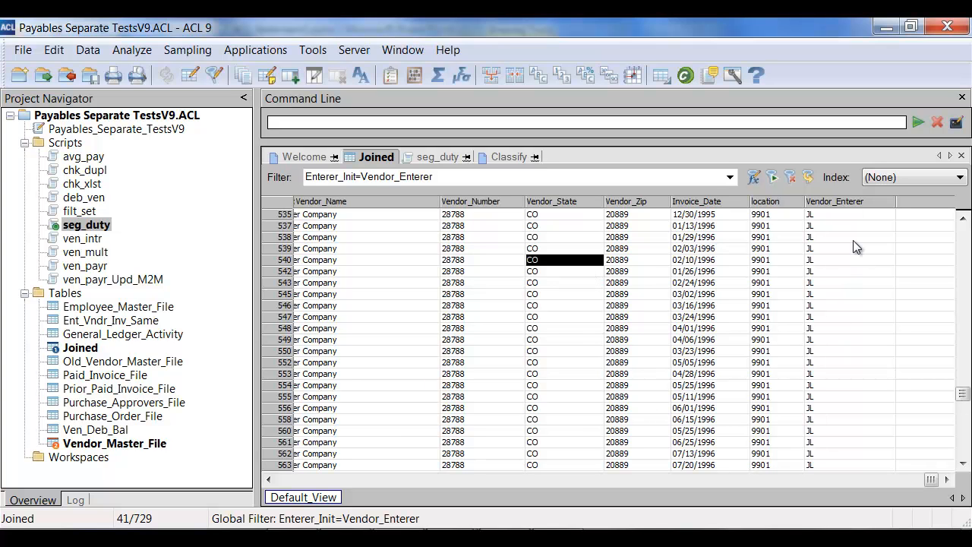
drag(933, 479, 782, 476)
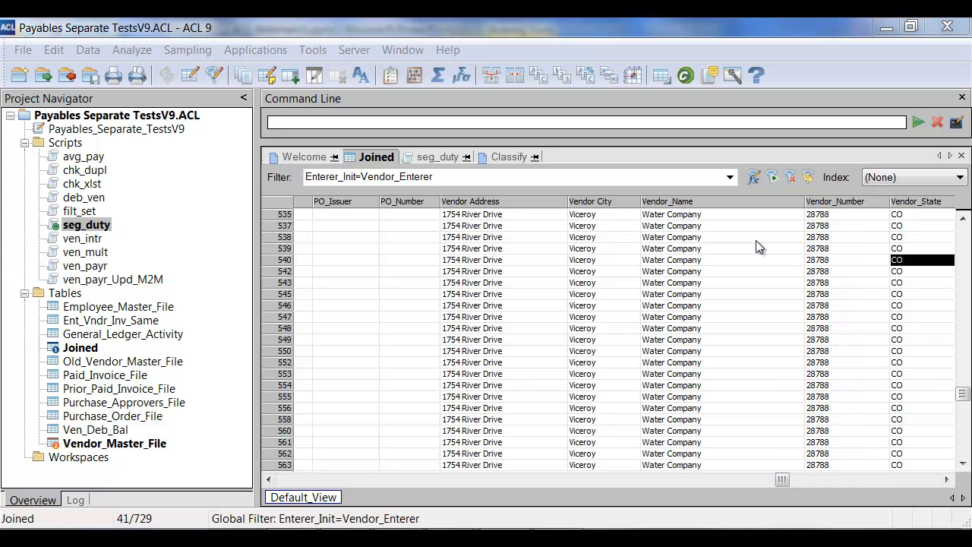
Step: Change the Joined view filter to Enterer_Init="JL" and apply it
click(362, 176)
click(362, 176)
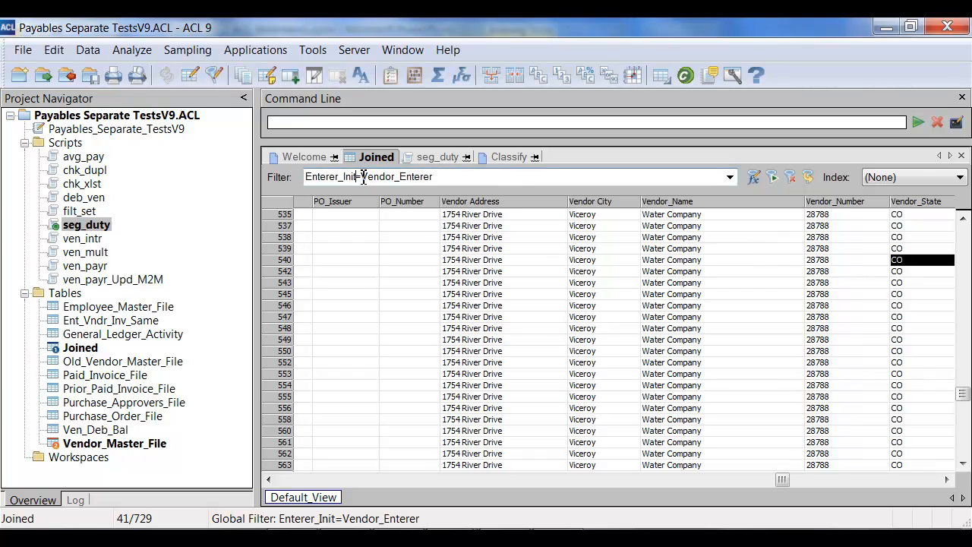
drag(362, 176, 437, 176)
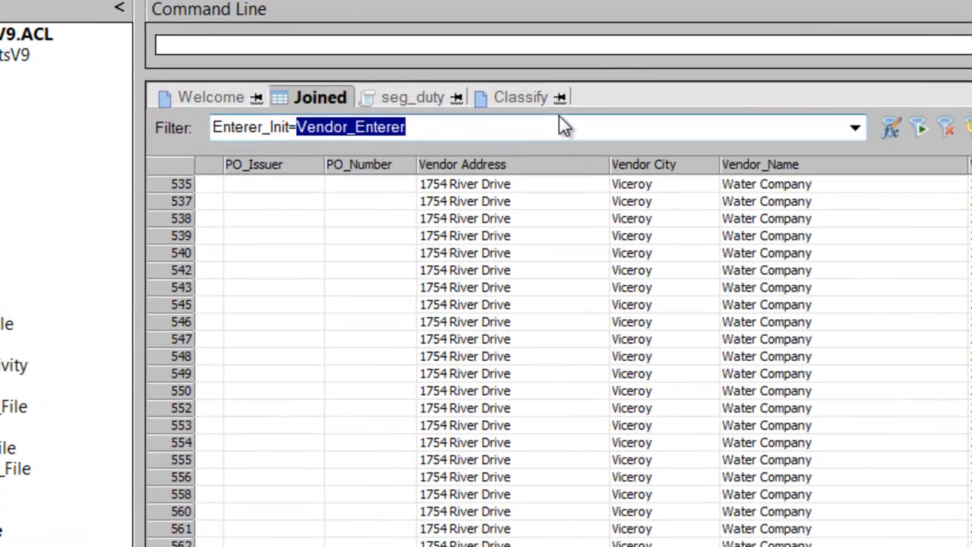
text("JL")
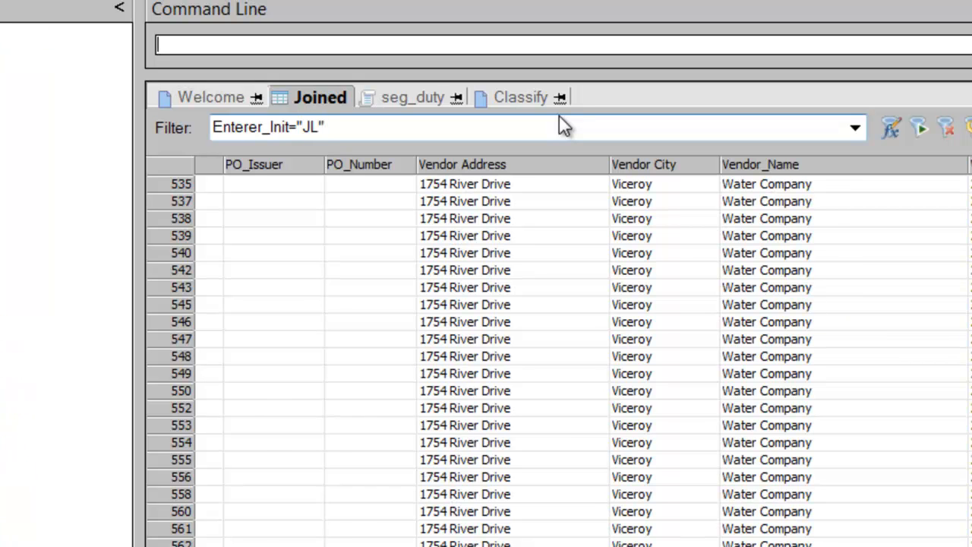
key(Return)
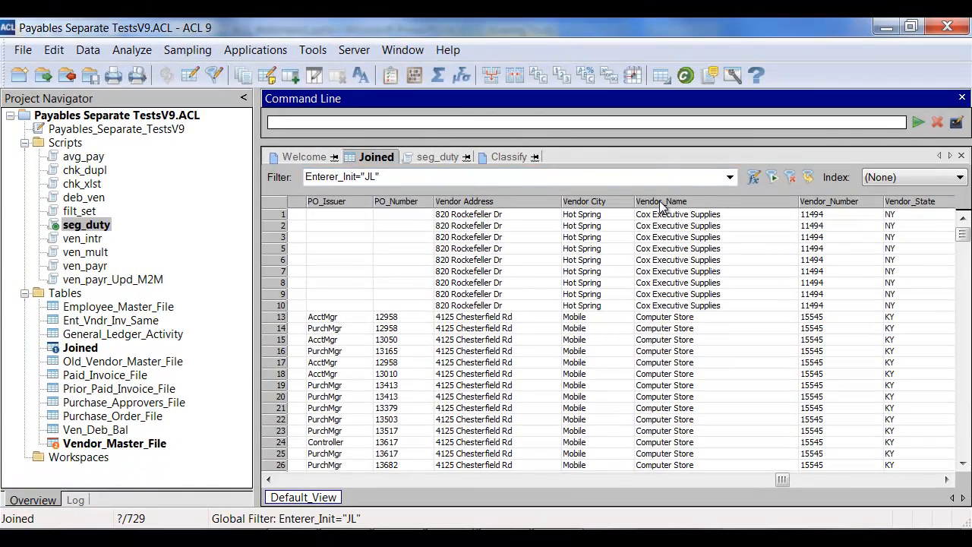
Step: Classify the invoices entered by JL on Vendor_Name and review the full list of vendors
click(661, 201)
click(132, 49)
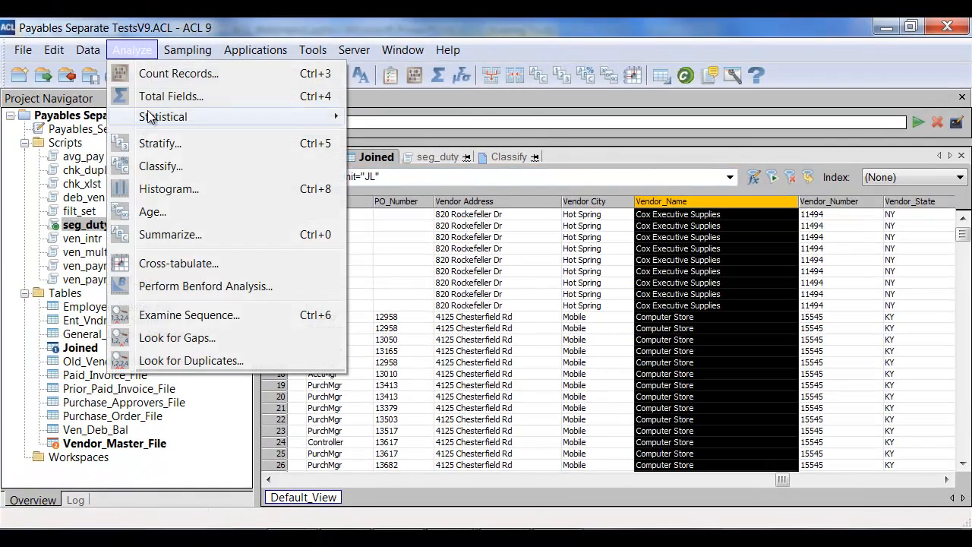
click(160, 166)
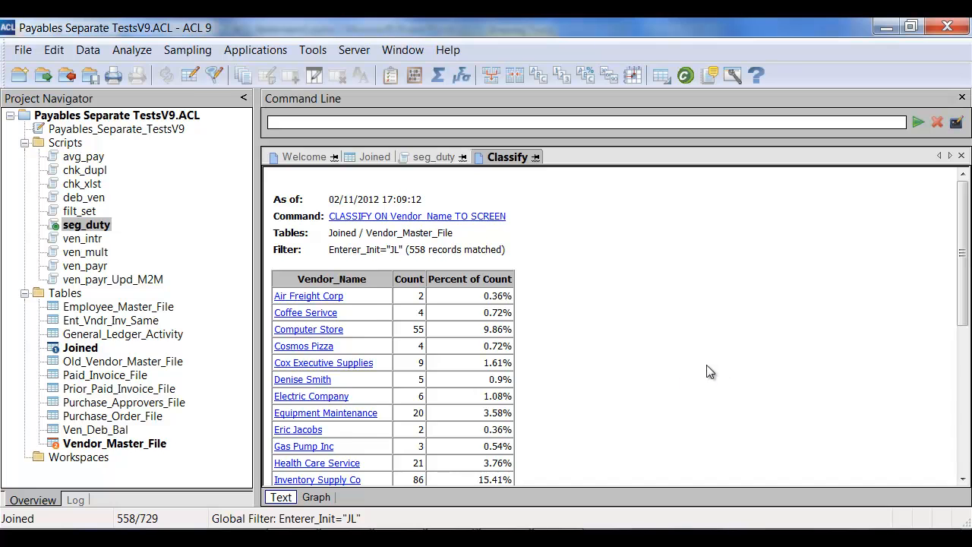
scroll(704, 389, down, 3)
scroll(703, 392, down, 5)
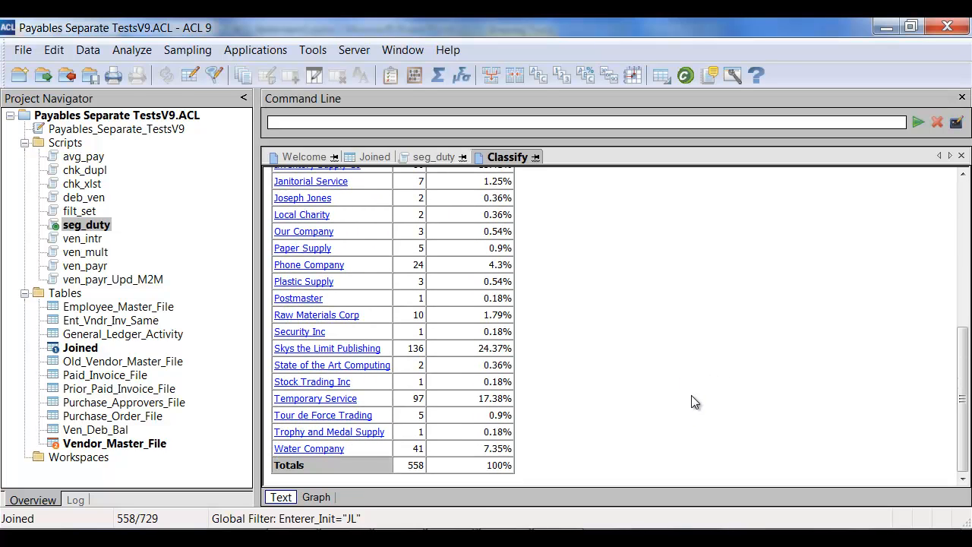
scroll(703, 435, up, 6)
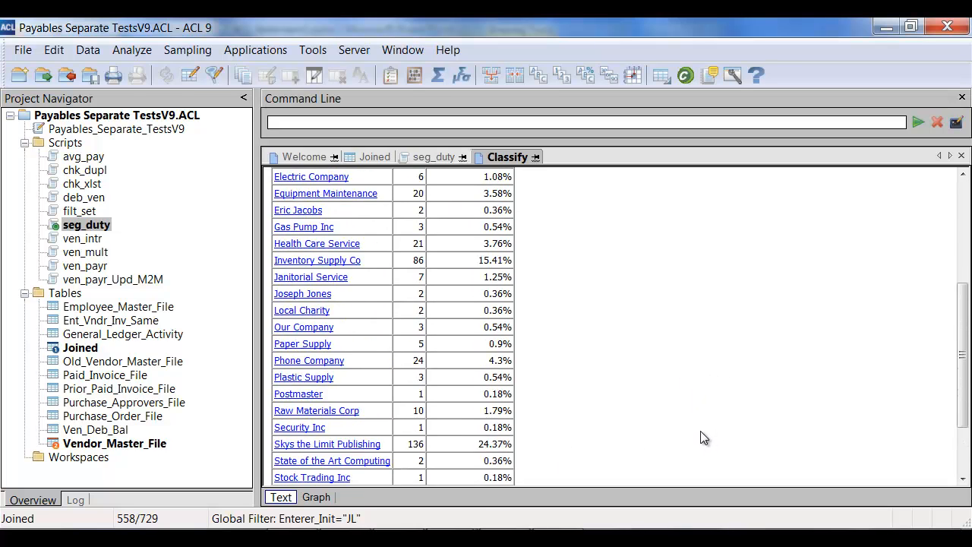
Step: Check in the Joined table who entered the vendors for the invoices entered by JL
click(435, 158)
click(369, 157)
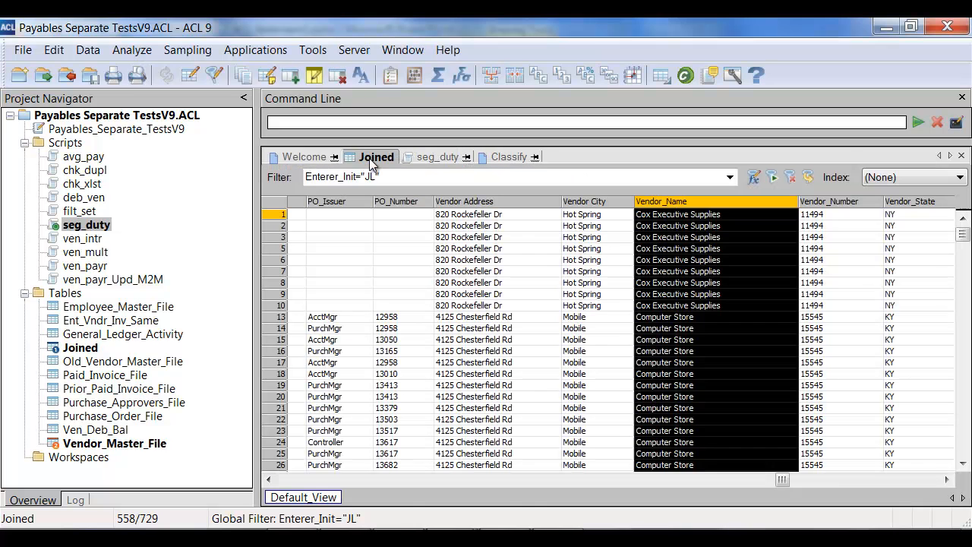
click(699, 266)
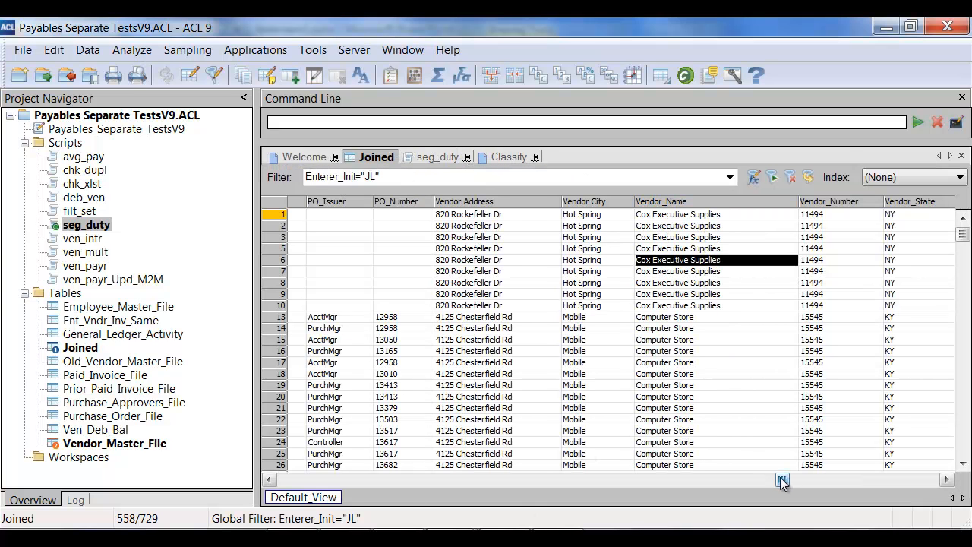
drag(784, 480, 944, 486)
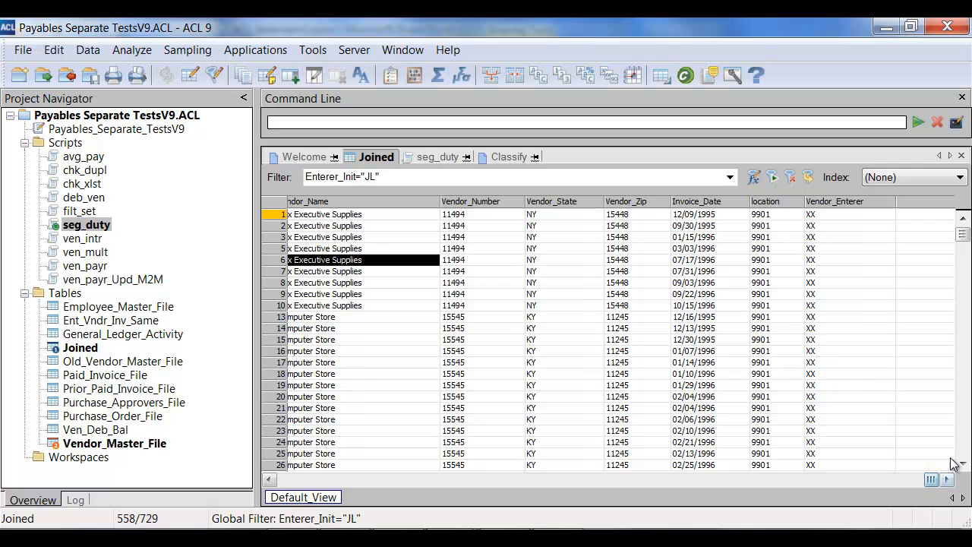
drag(964, 237, 963, 400)
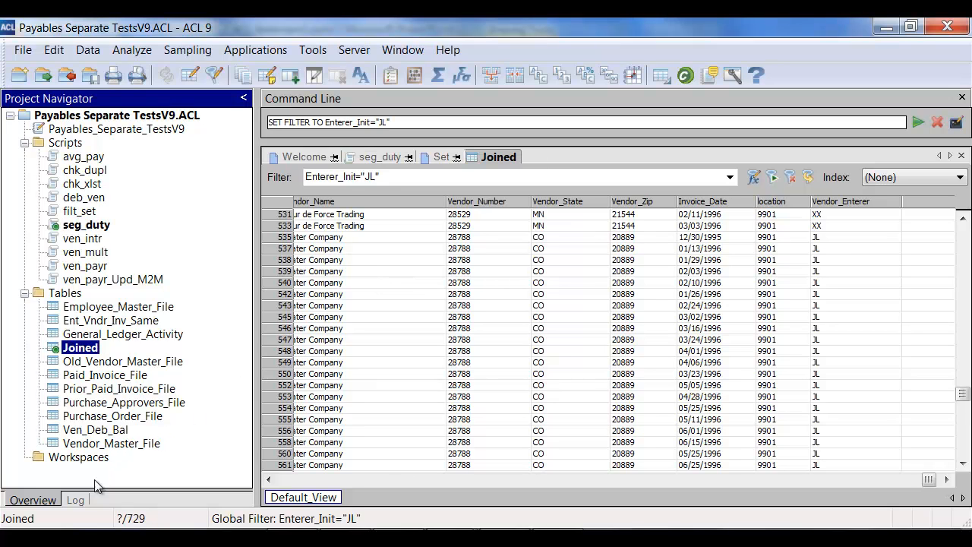
Step: Save all logged commands of the 17:01:00 SEG DUTY session as a script named SEG DUTY TEST VERSION, and return to the project overview
click(75, 500)
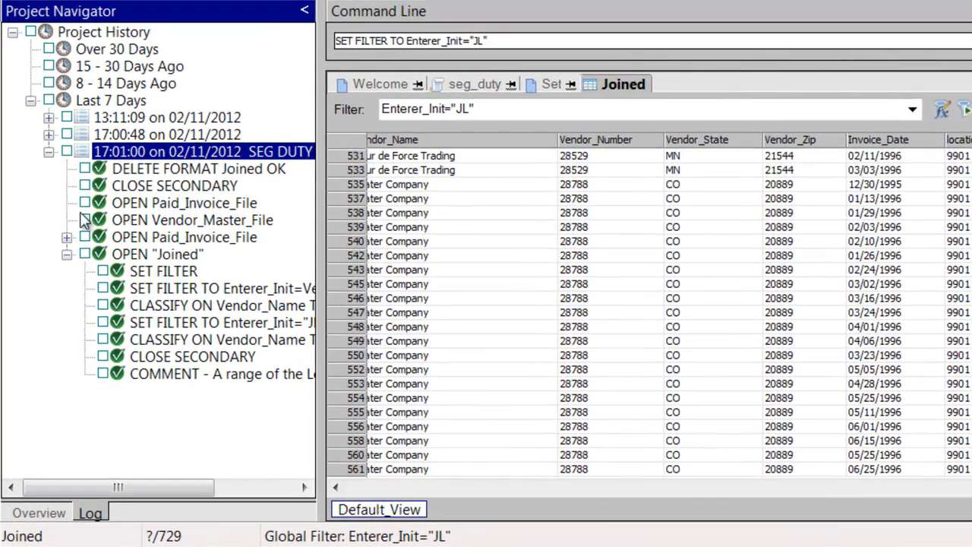
click(67, 152)
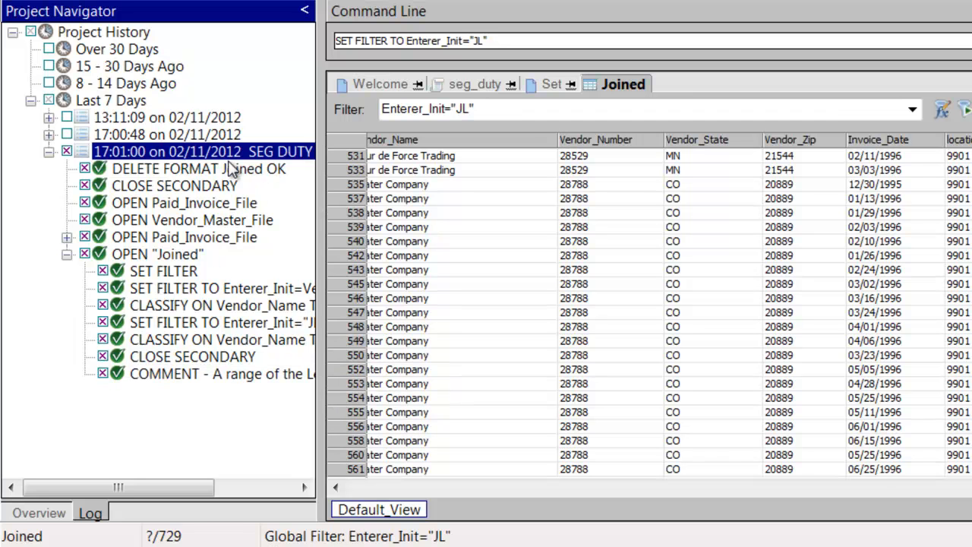
right_click(221, 151)
mouse_move(287, 288)
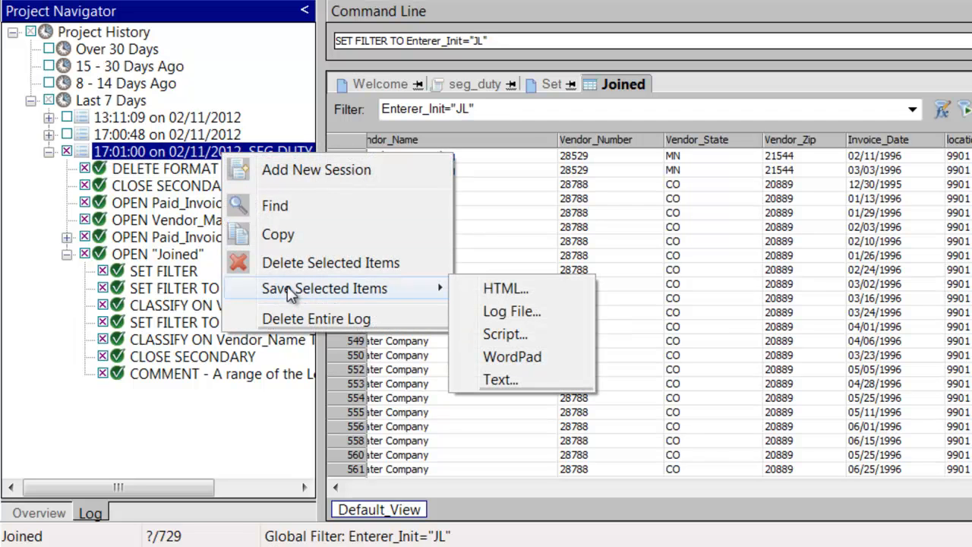
click(507, 335)
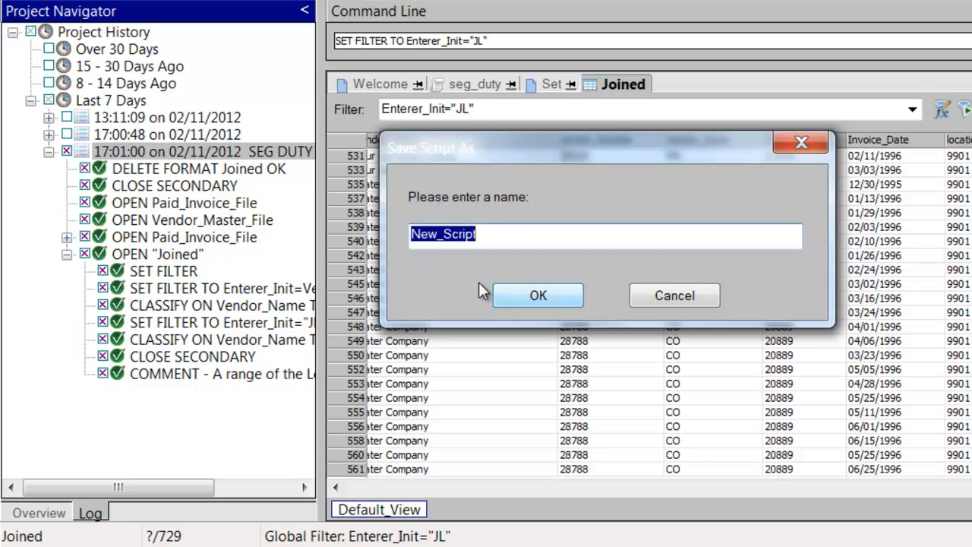
text(SEG DU)
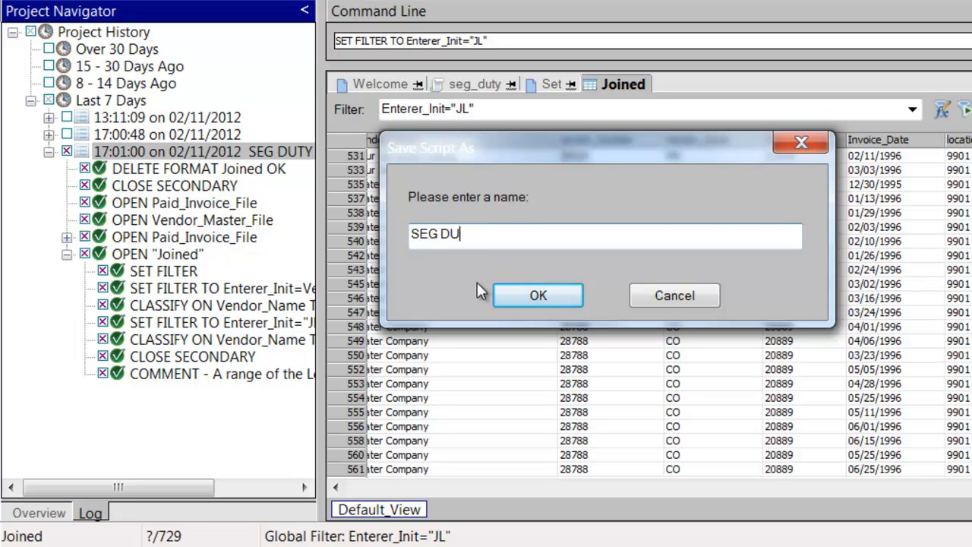
text(TY TEST VERSION)
key(Return)
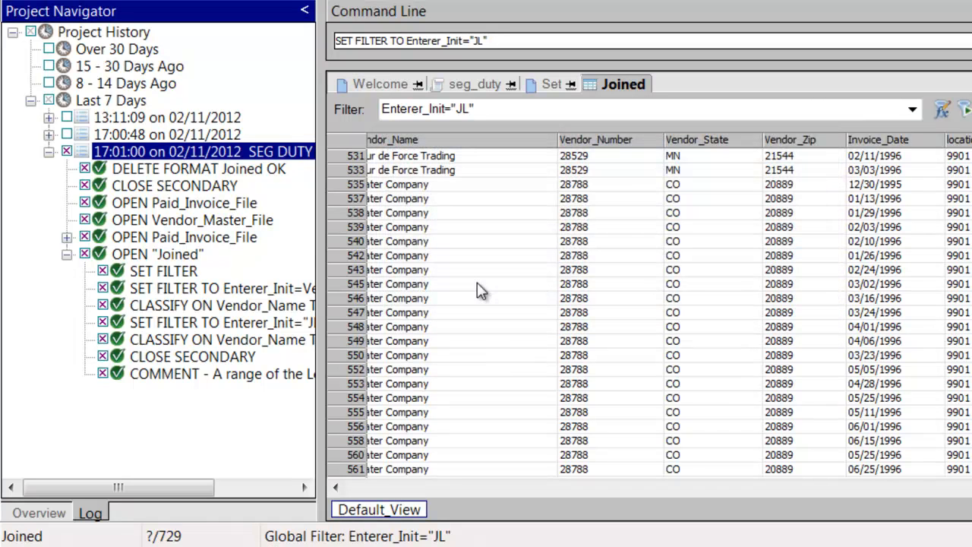
click(38, 517)
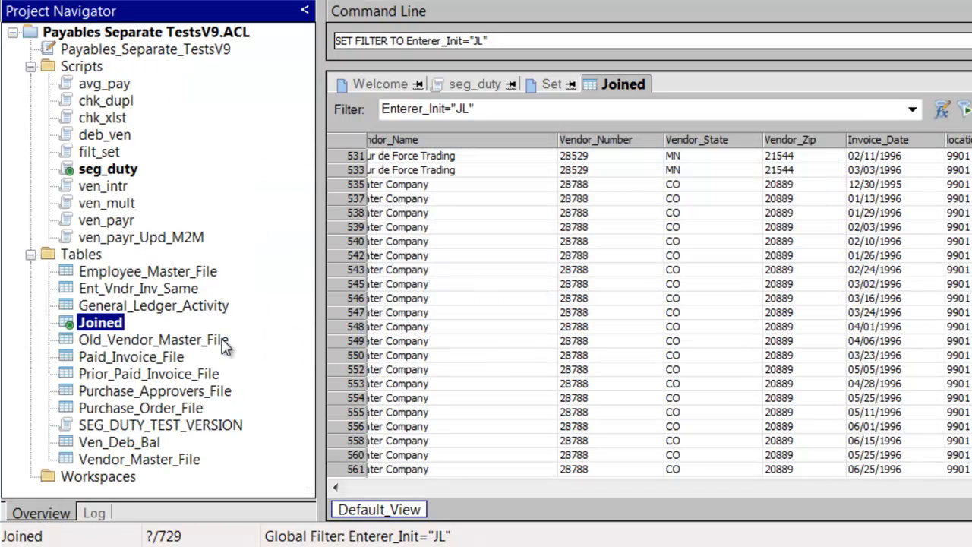
Step: Move the SEG_DUTY_TEST_VERSION script from the Tables folder into the Scripts folder and open it for editing
click(131, 427)
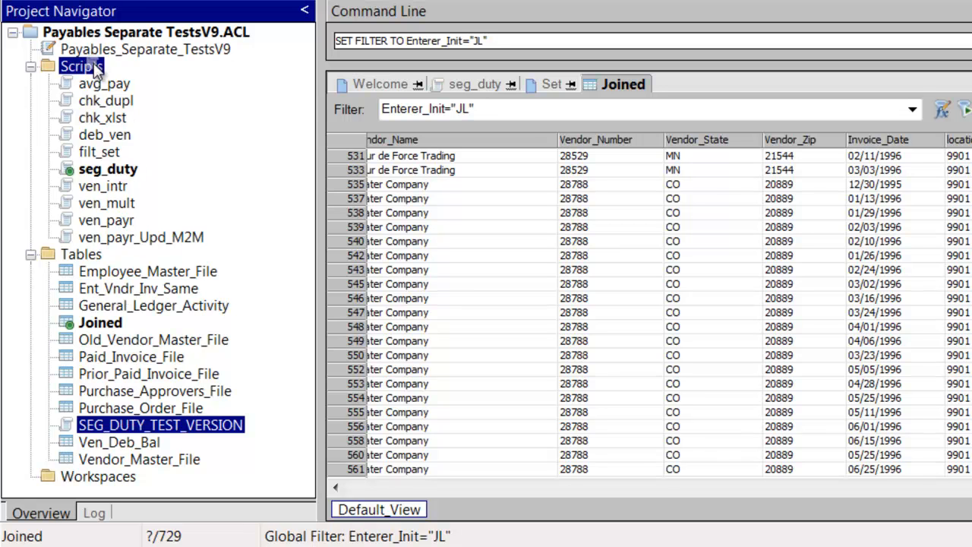
drag(96, 69, 96, 70)
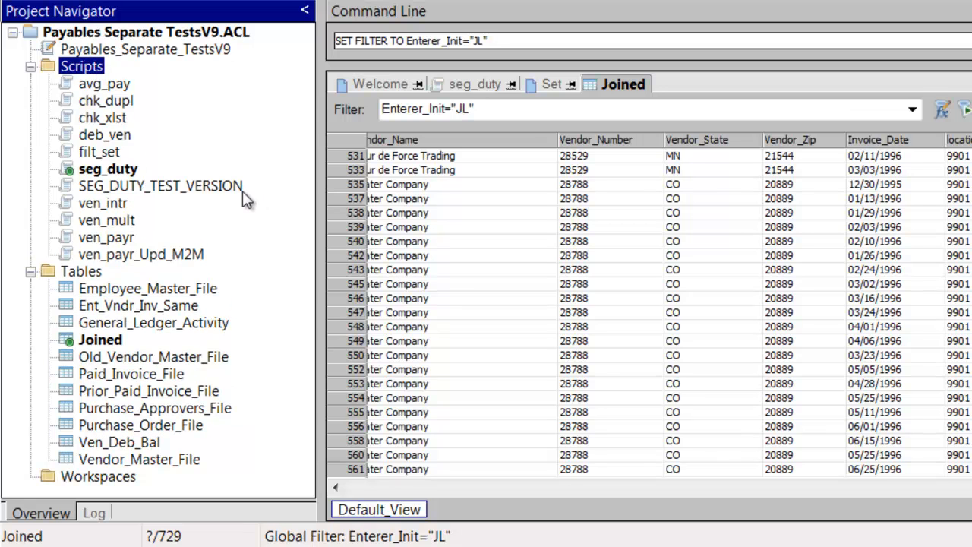
double_click(165, 190)
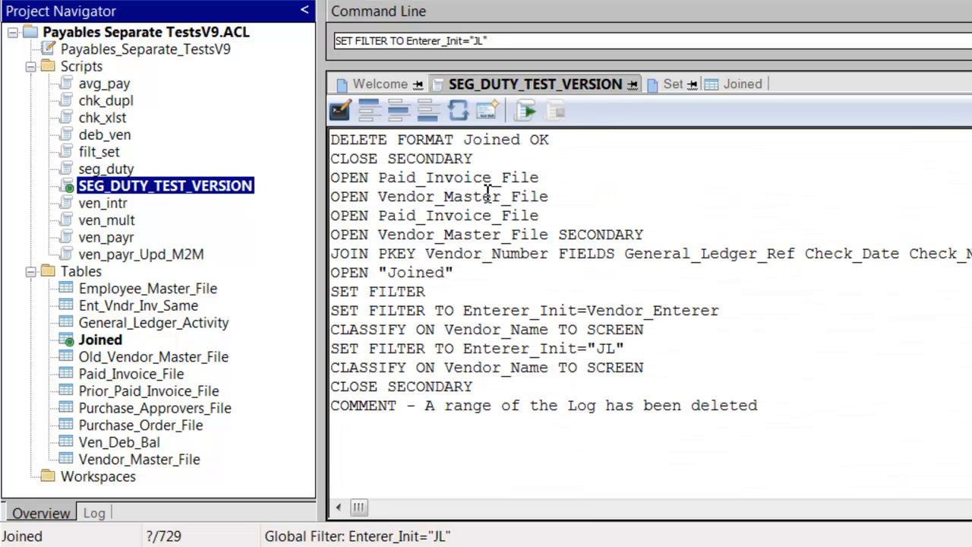
Step: Delete the script's first four lines, from DELETE FORMAT Joined OK through OPEN Vendor_Master_File, leaving a blank line at the start
drag(596, 142, 337, 165)
key(shift+Down)
key(shift+Down)
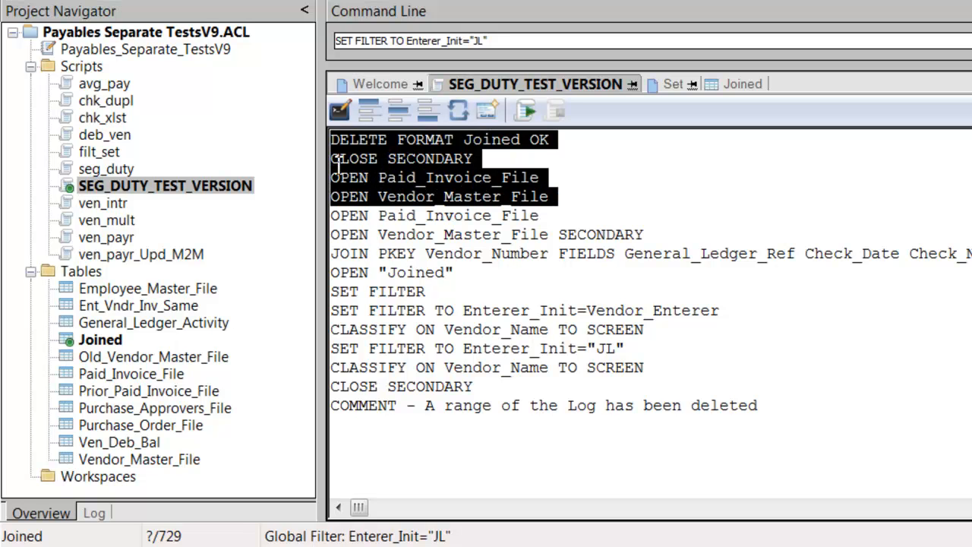
key(Delete)
key(Return)
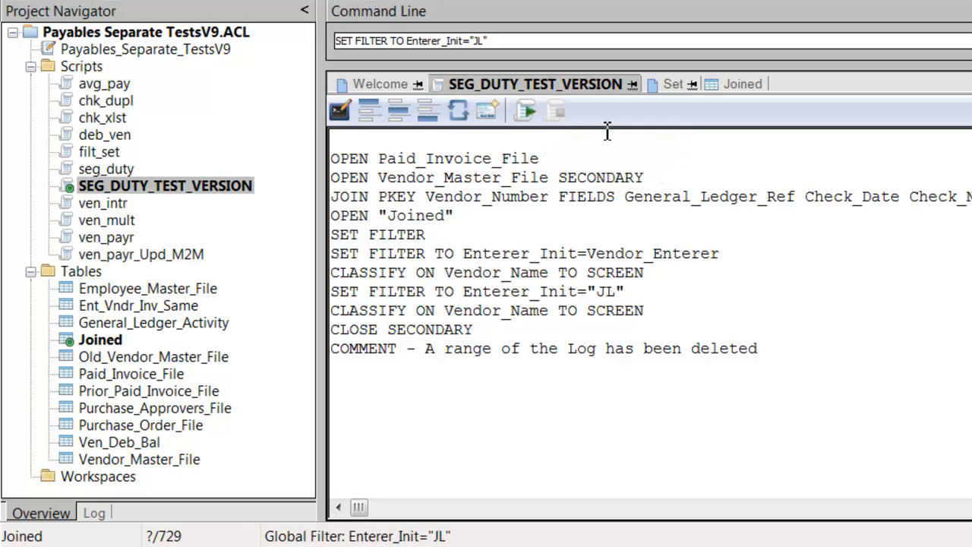
Step: Replace the list of primary fields after FIELDS in the JOIN command with ALL
click(630, 199)
key(shift+End)
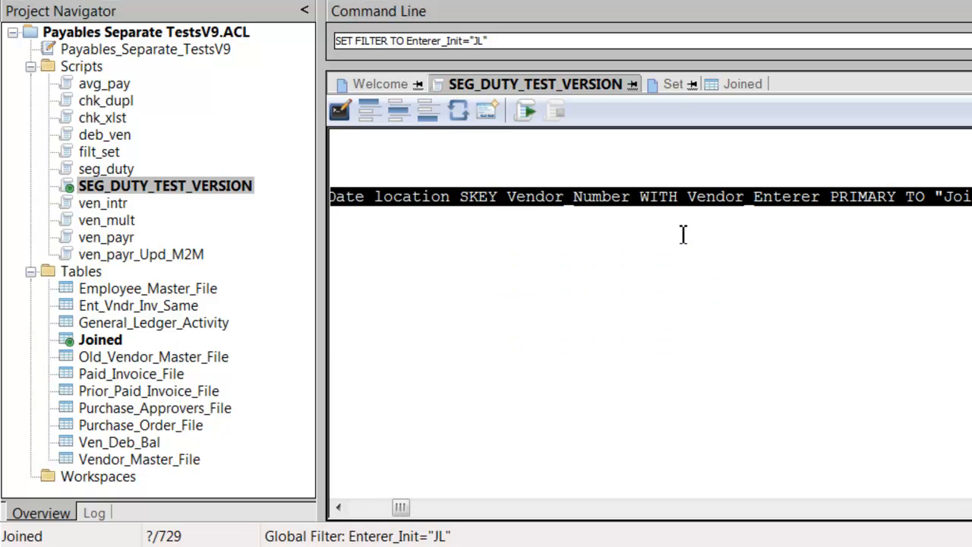
key(shift+Left)
key(shift+Left)
key(shift+Left)
key(shift+Left)
key(shift+Left)
key(shift+Left)
key(shift+Left)
key(shift+Left)
key(shift+Left)
key(shift+Left)
key(shift+Left)
key(shift+Left)
key(shift+Left)
key(shift+Left)
key(shift+Left)
key(shift+Left)
key(shift+Left)
key(shift+Left)
key(shift+Left)
key(shift+Left)
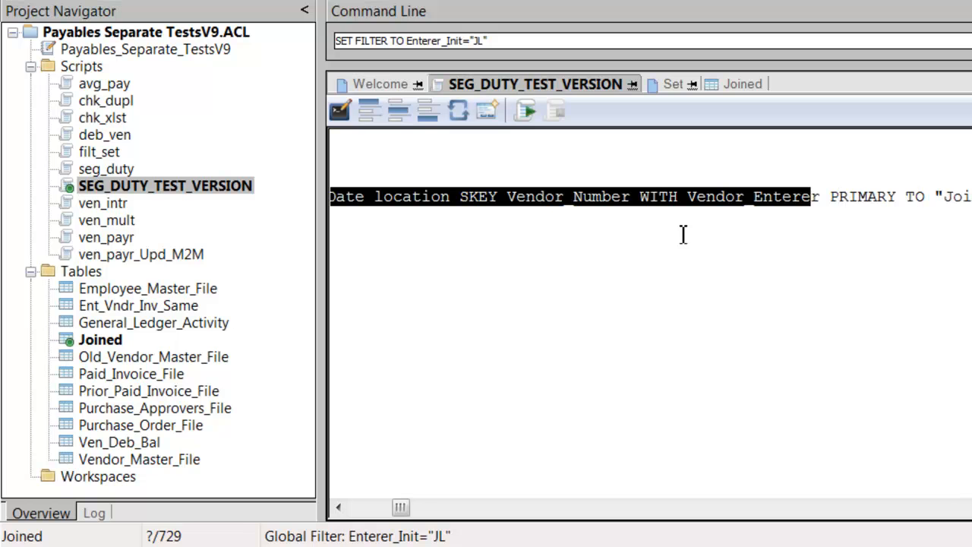
key(shift+Left)
key(shift+Left)
key(shift+Left)
key(shift+Left)
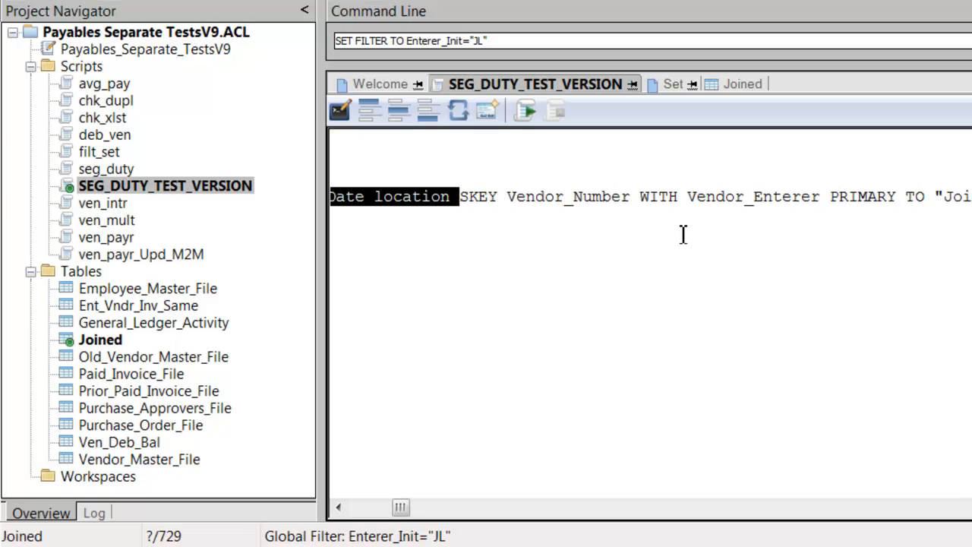
text(ALL)
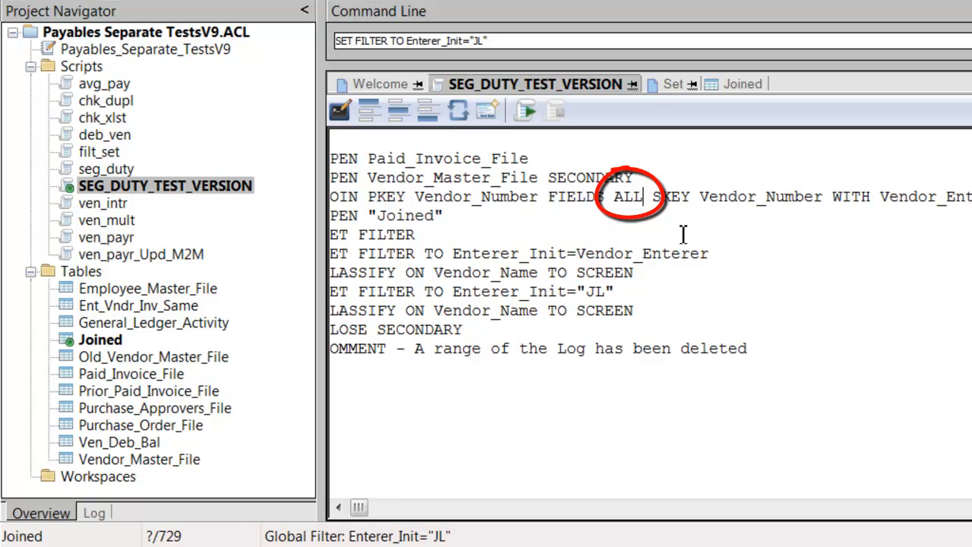
key(Home)
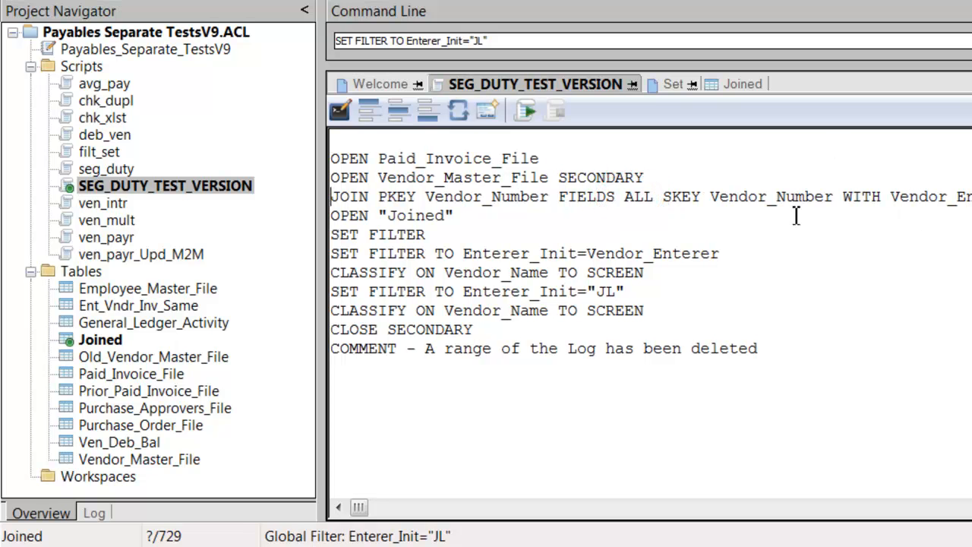
Step: Replace the OPEN "Joined" line with the CLOSE SECONDARY command from the script's end, and add two blank lines after it
drag(475, 214, 303, 221)
drag(478, 330, 306, 326)
key(ctrl+c)
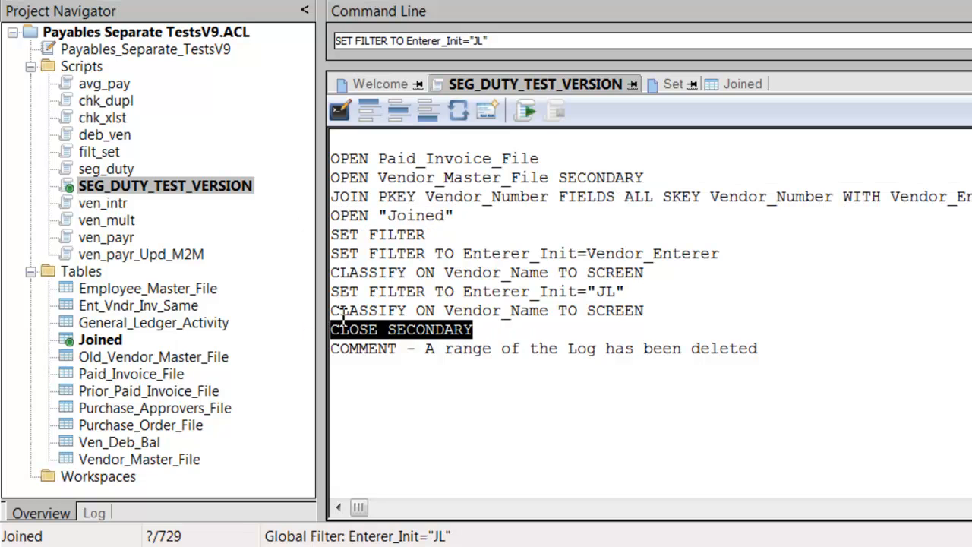
key(Delete)
drag(461, 215, 289, 222)
key(ctrl+v)
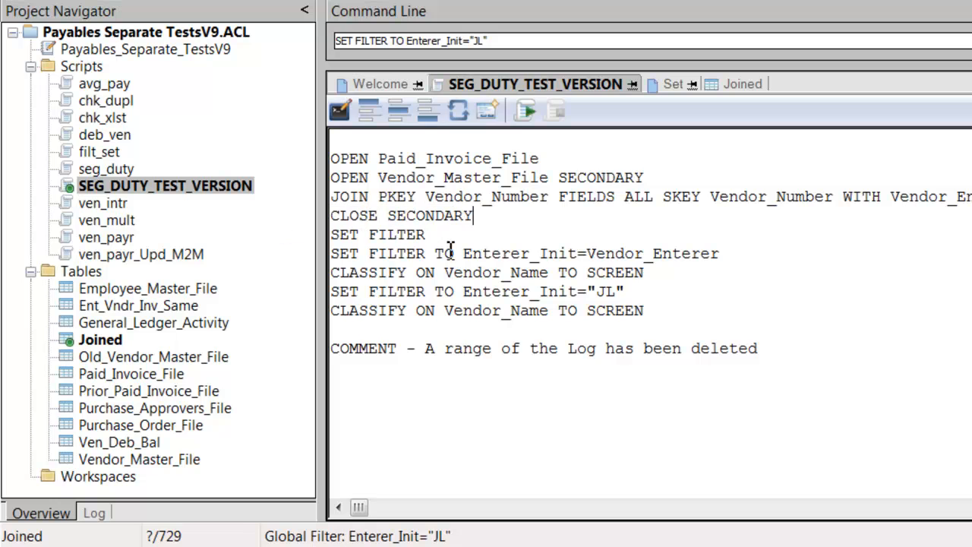
key(Return)
key(Return)
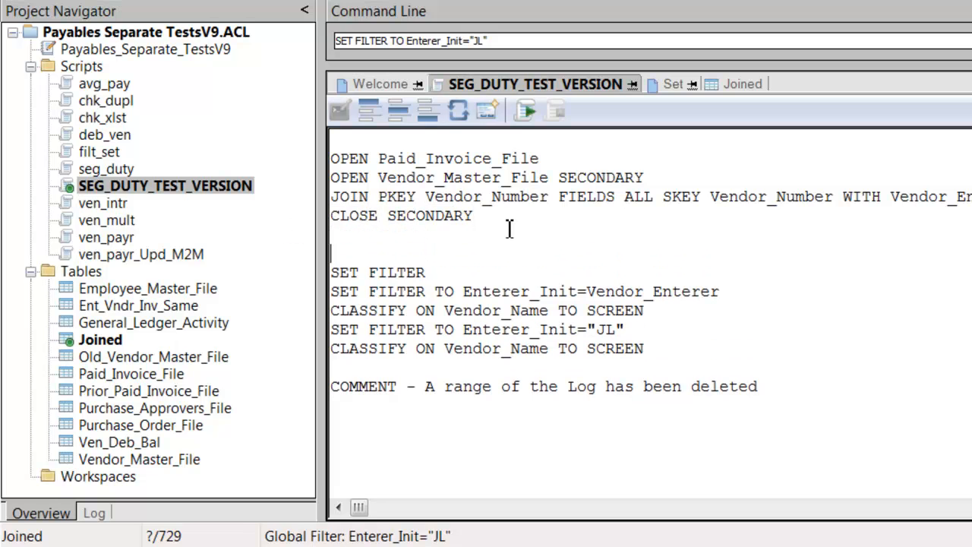
key(Up)
key(Up)
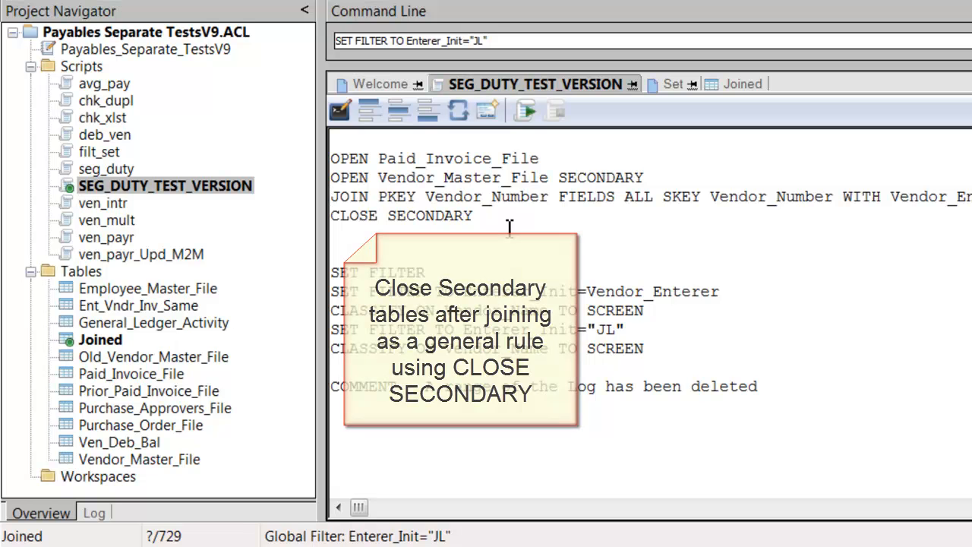
Step: Delete the SET FILTER line that has no condition
click(384, 249)
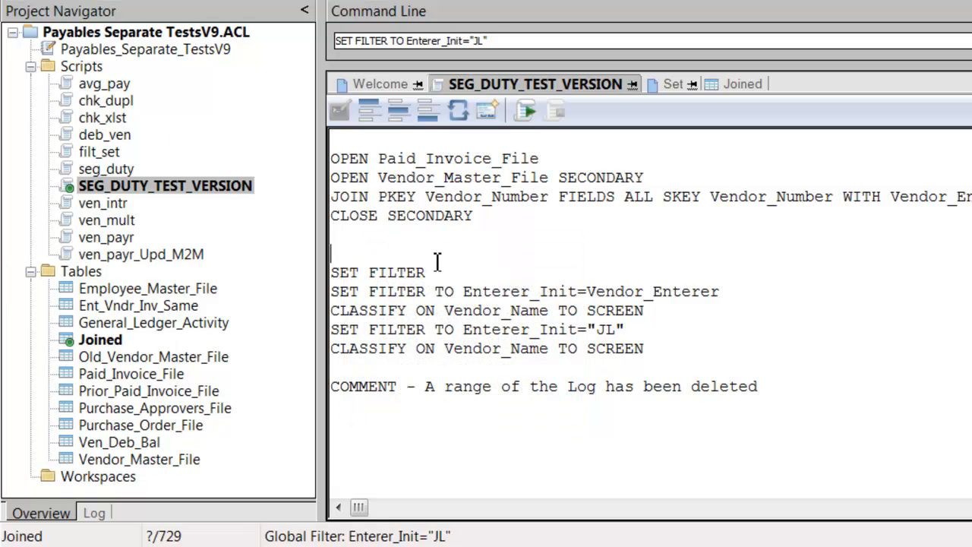
triple_click(436, 262)
key(Delete)
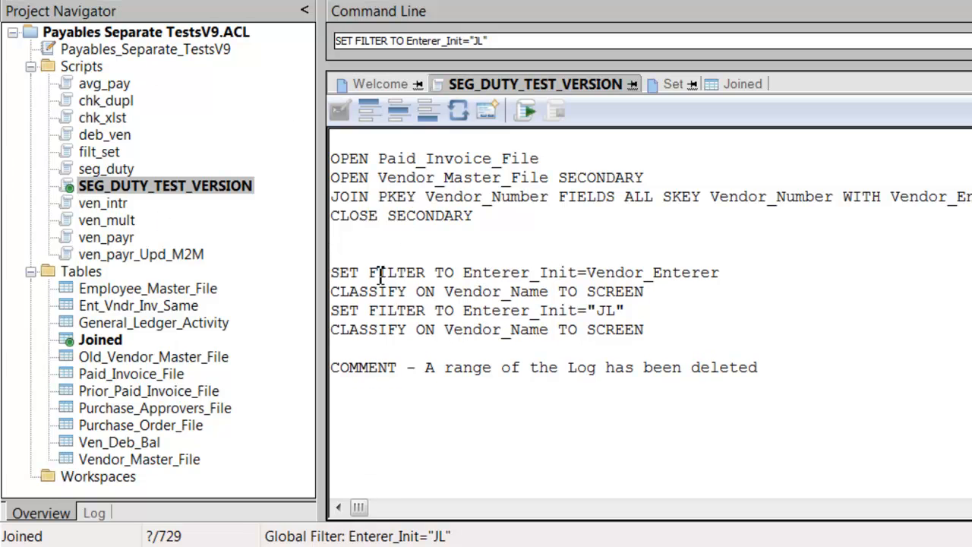
Step: Separate the SET FILTER and CLASSIFY commands with blank lines and delete the COMMENT line at the script's end
click(742, 275)
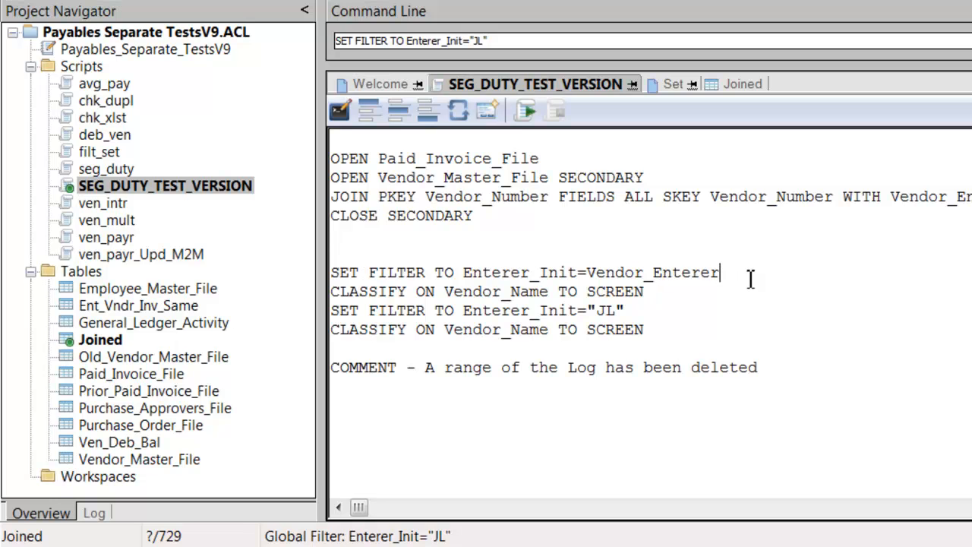
key(Return)
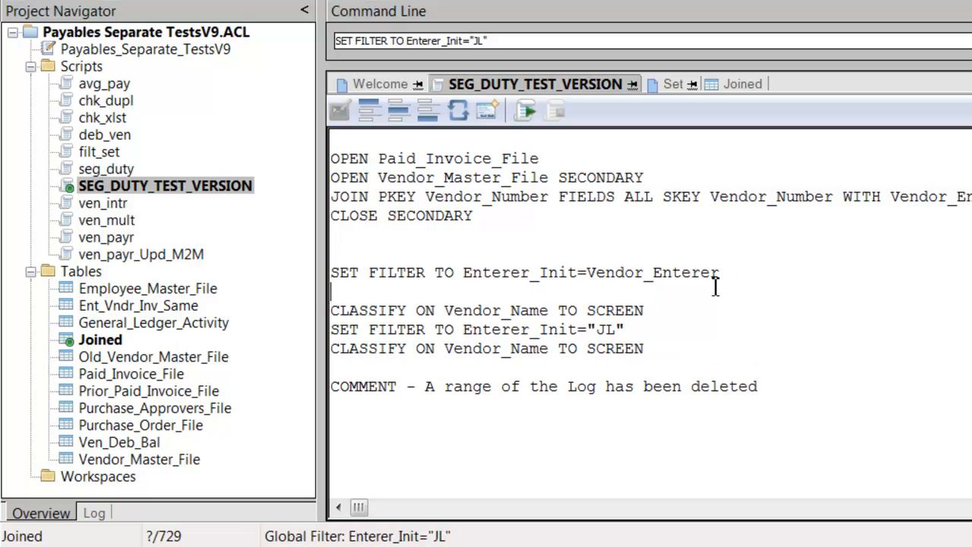
click(675, 310)
key(Return)
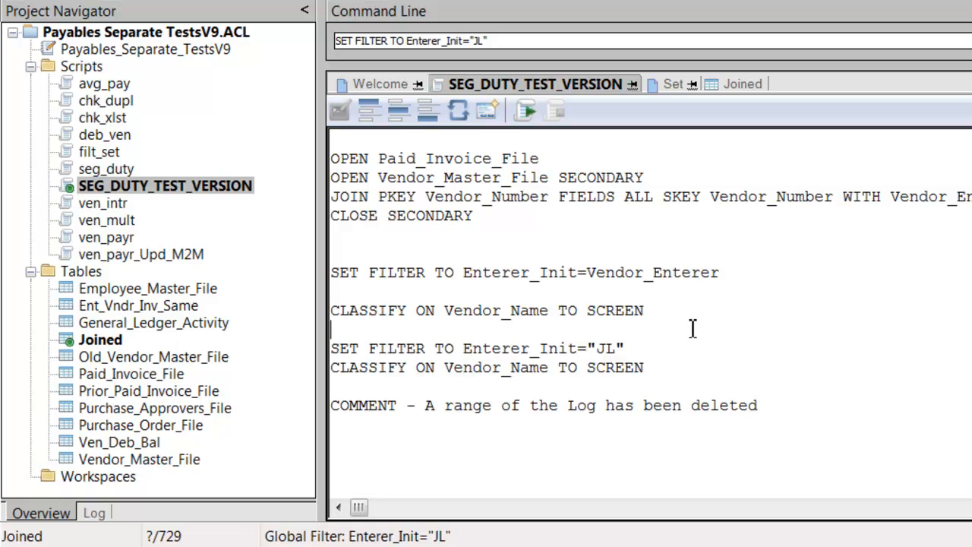
click(704, 351)
key(Return)
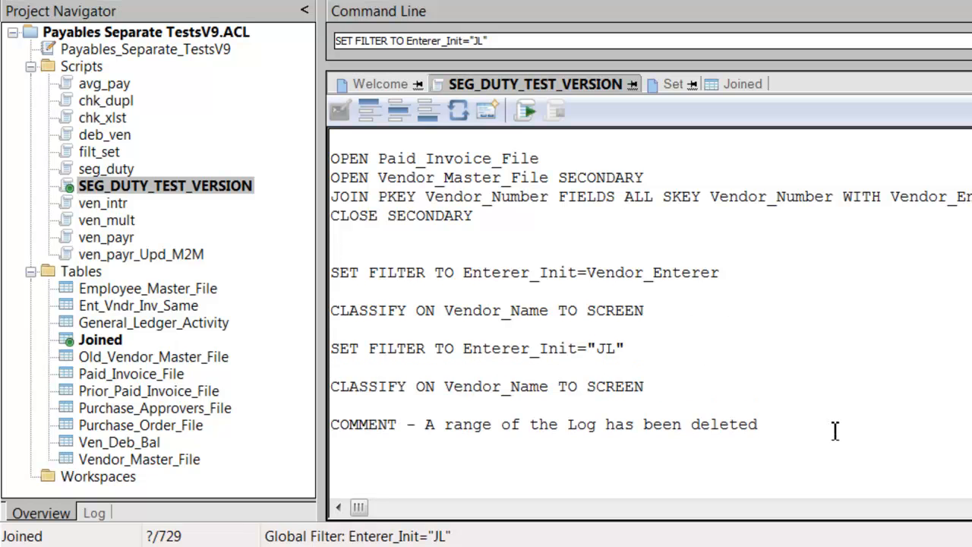
drag(835, 427, 292, 415)
key(Delete)
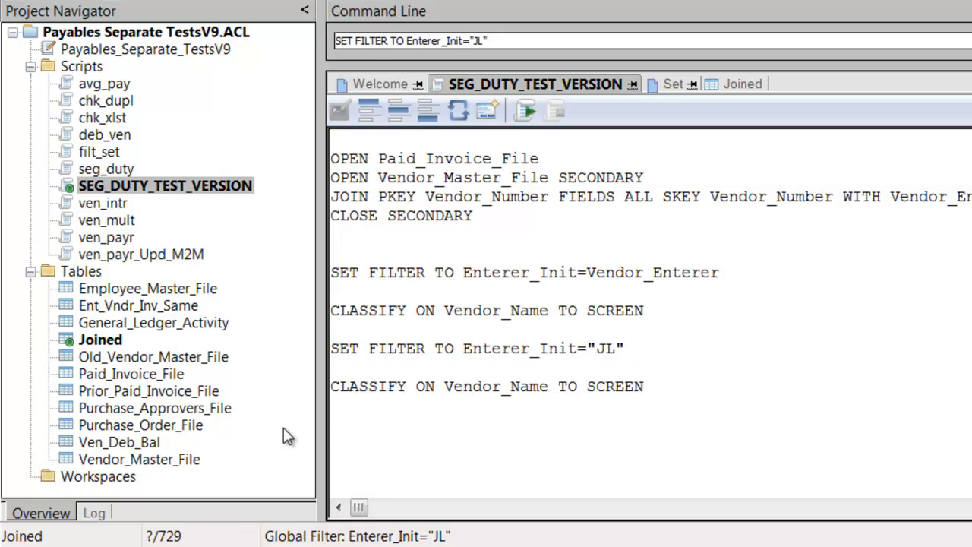
Step: Add SET SAFETY OFF as the script's first line, with blank lines before the OPEN Paid_Invoice_File command
click(369, 143)
key(Return)
key(Return)
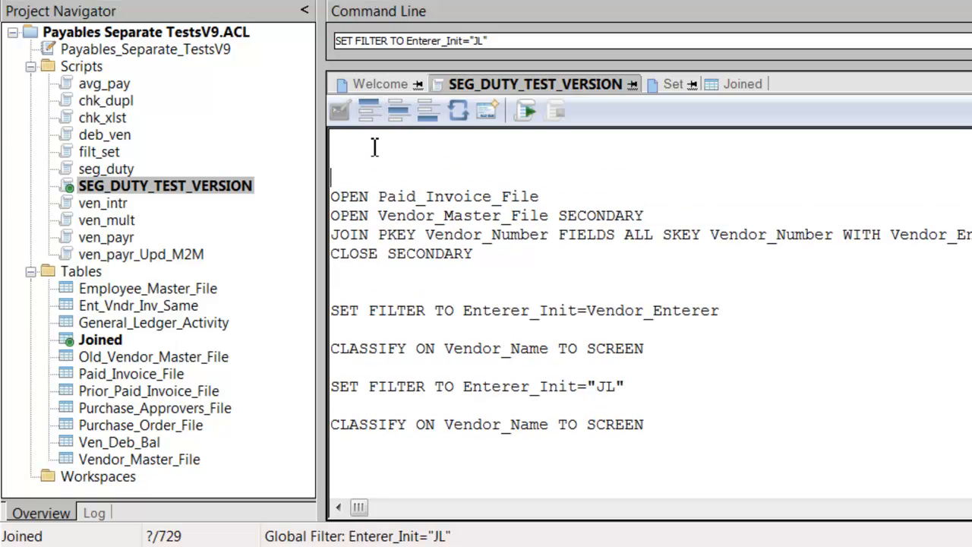
text(SET SAFETY OFF)
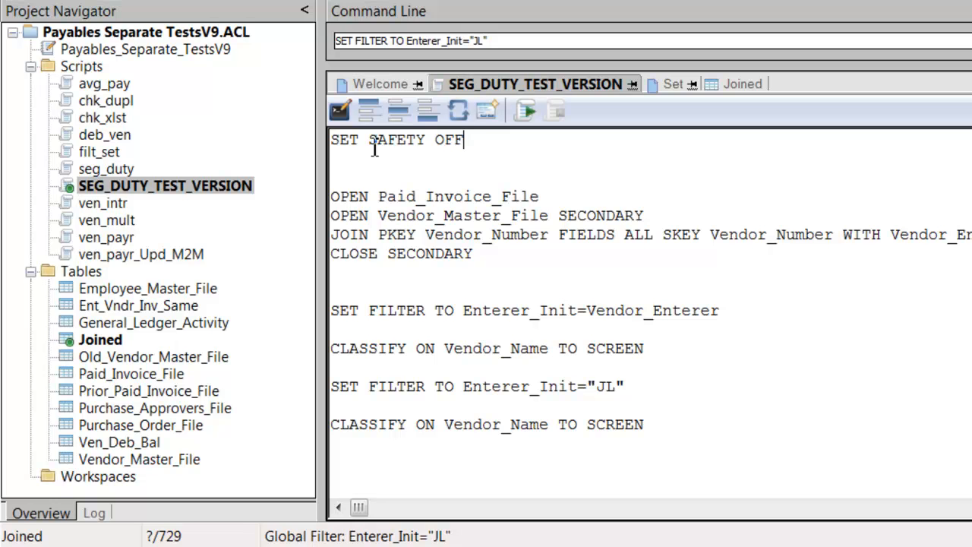
Step: Add SET SAFETY ON as the script's last line, then close the script and save its changes
key(shift+Home)
key(ctrl+c)
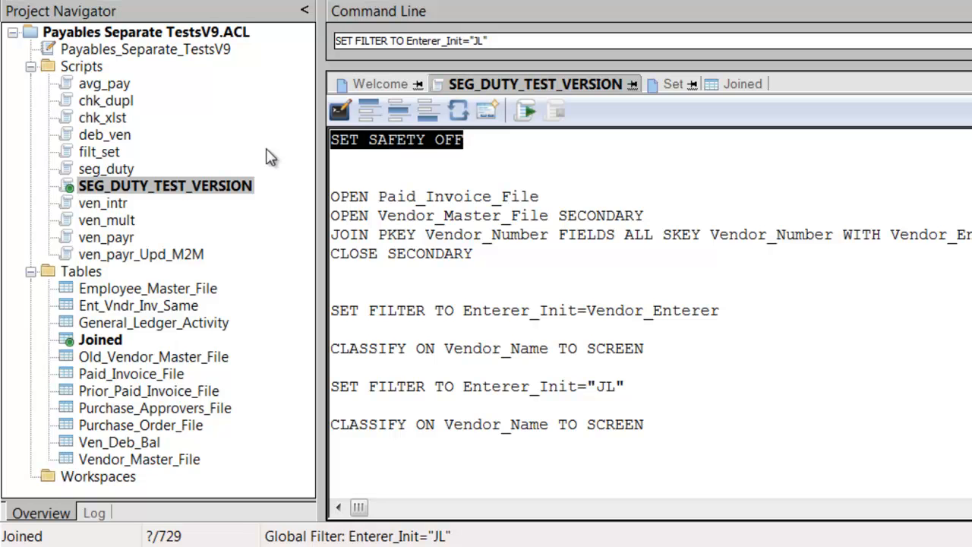
click(403, 481)
key(ctrl+v)
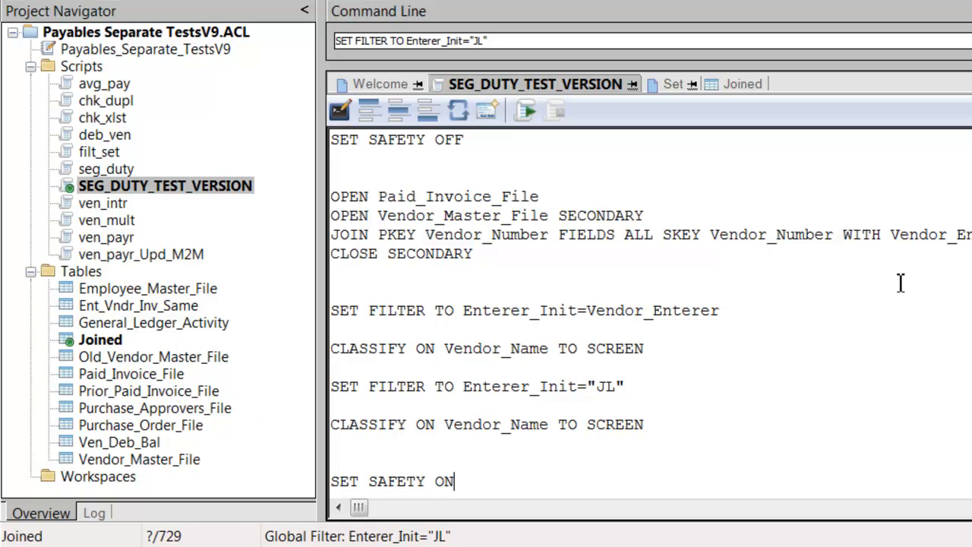
click(971, 84)
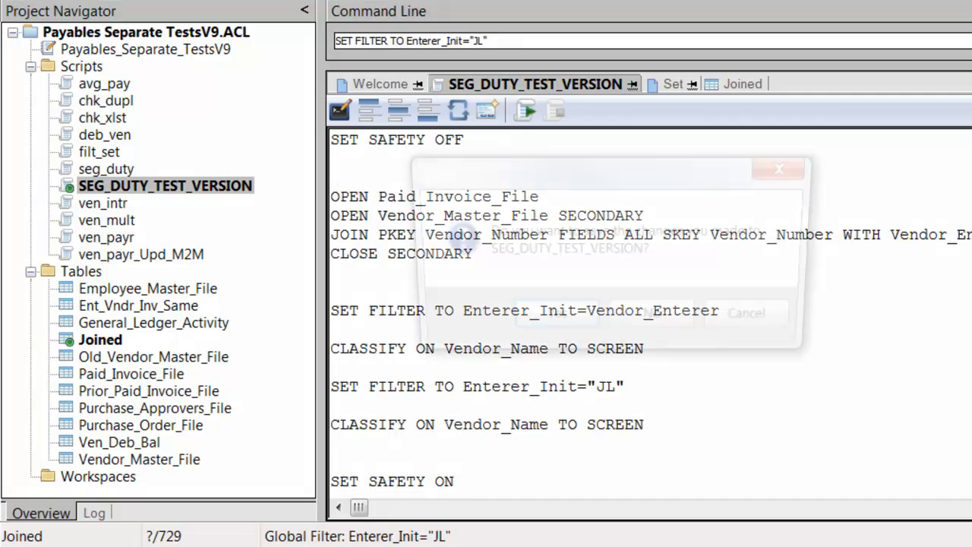
click(564, 325)
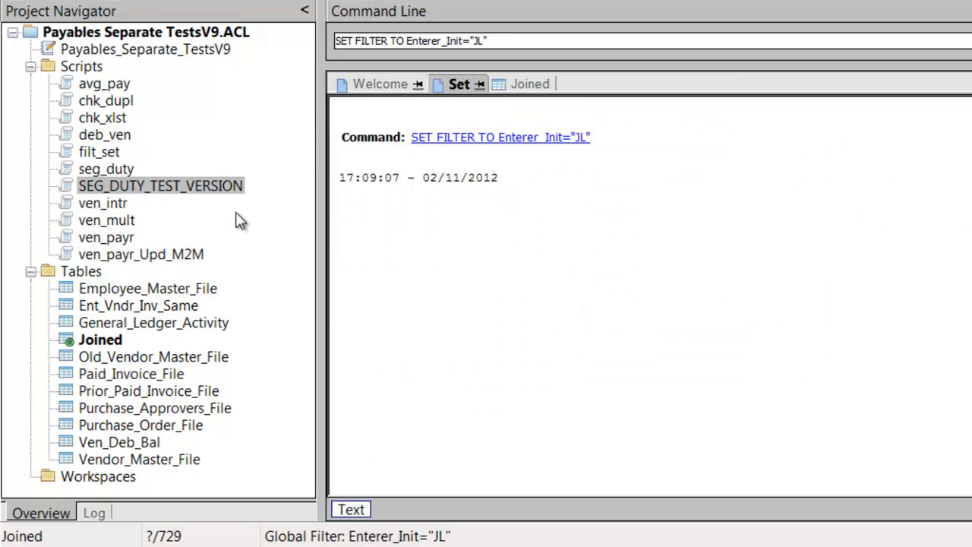
Step: Open the existing seg_duty script and run it
double_click(112, 171)
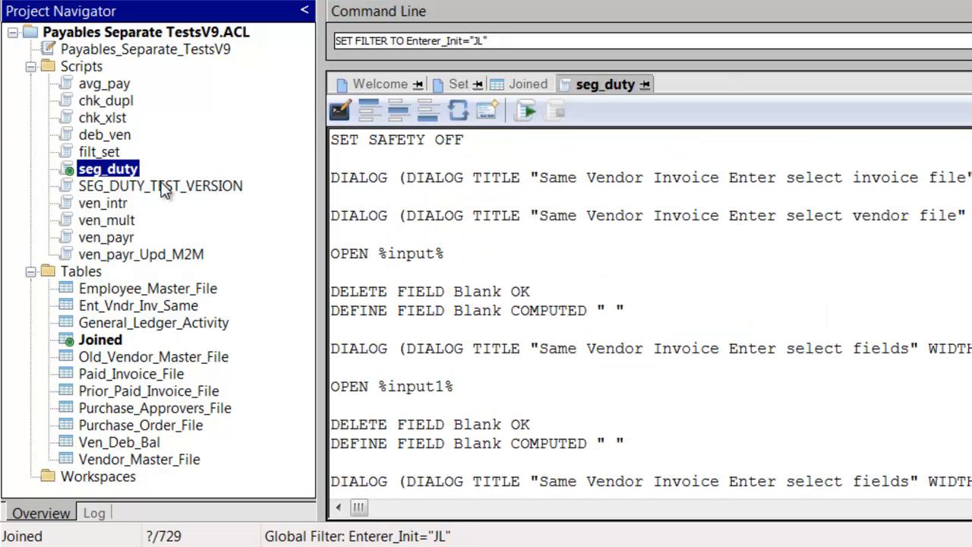
right_click(106, 170)
click(157, 240)
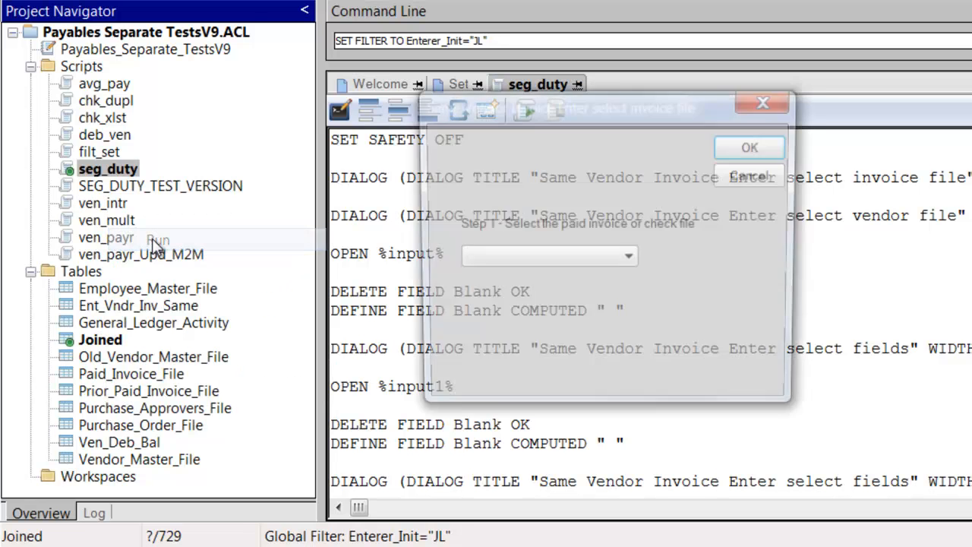
Step: Select Paid_Invoice_File as the paid invoice file and Vendor_Master_File as the vendor master file in the script's prompts
click(597, 263)
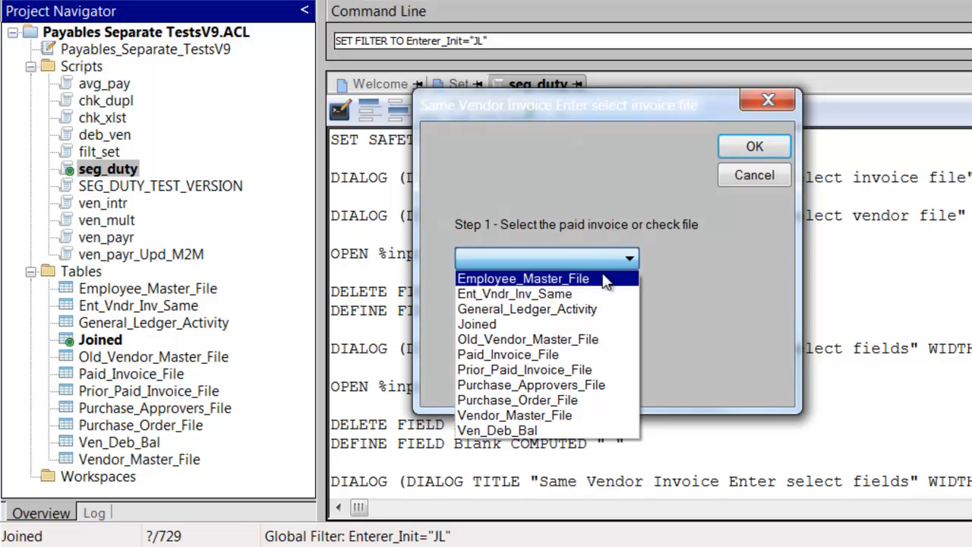
click(553, 354)
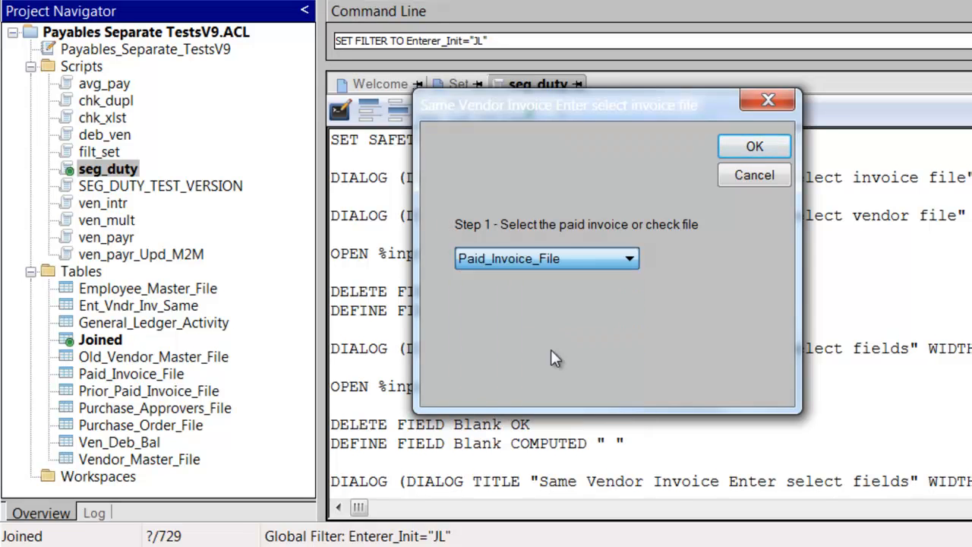
click(752, 148)
click(583, 259)
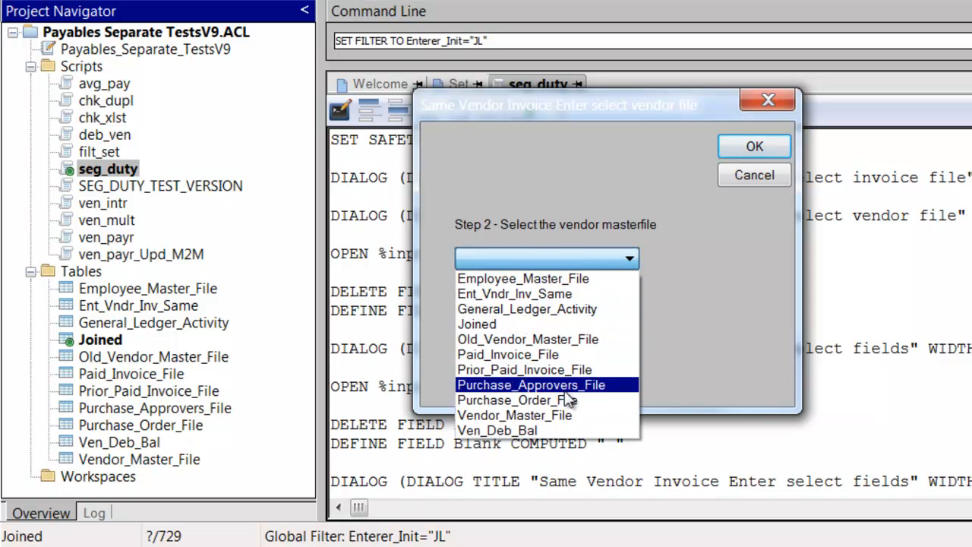
click(558, 415)
click(755, 146)
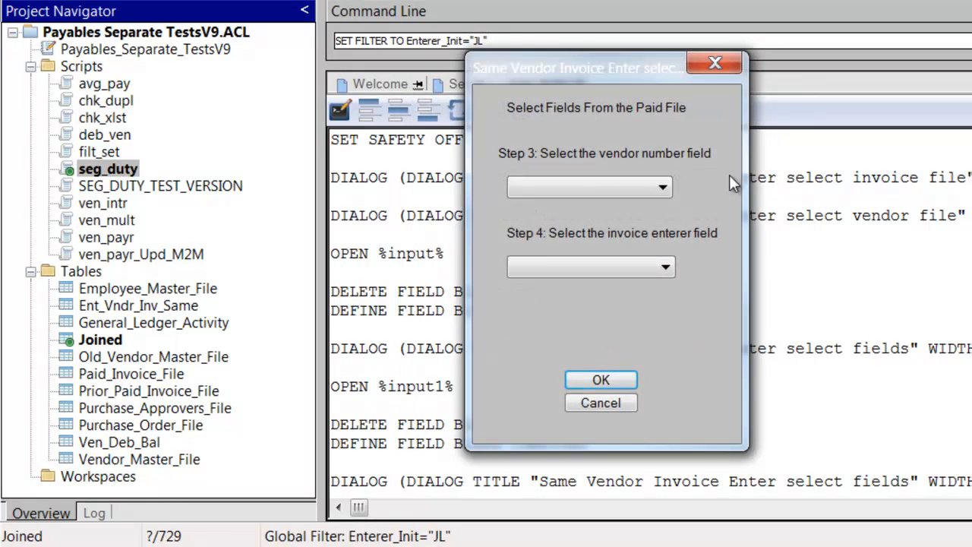
Step: View the field choices for the vendor number, then cancel the seg_duty script run and select the script in the project
click(649, 192)
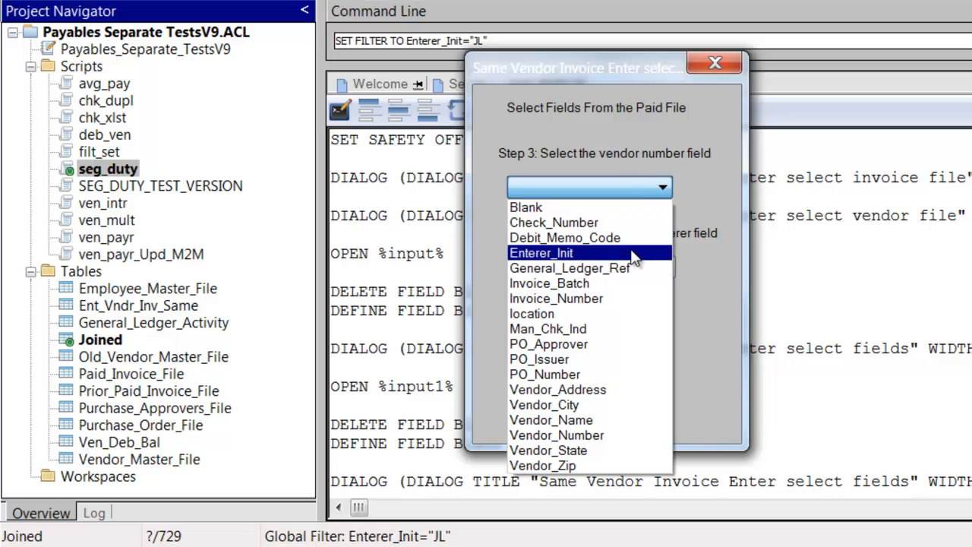
click(614, 181)
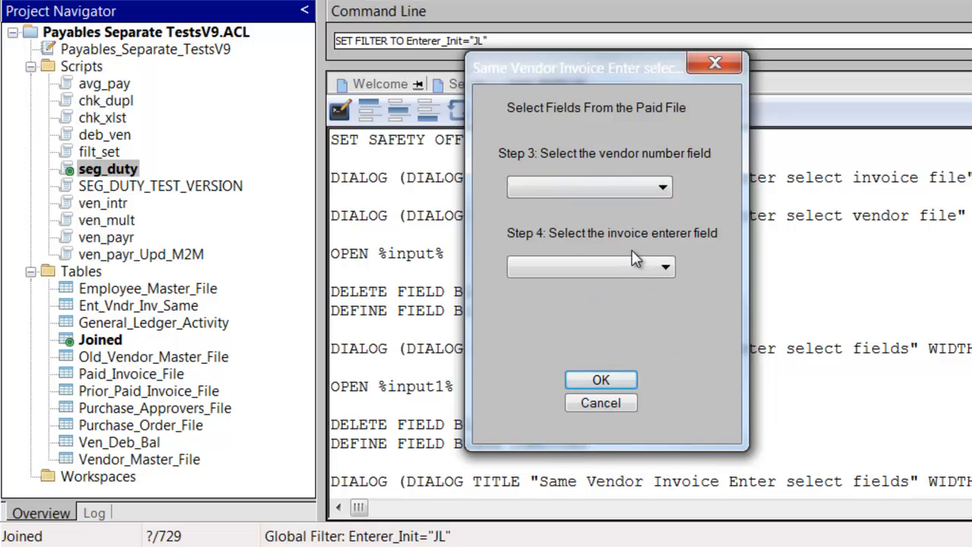
click(607, 401)
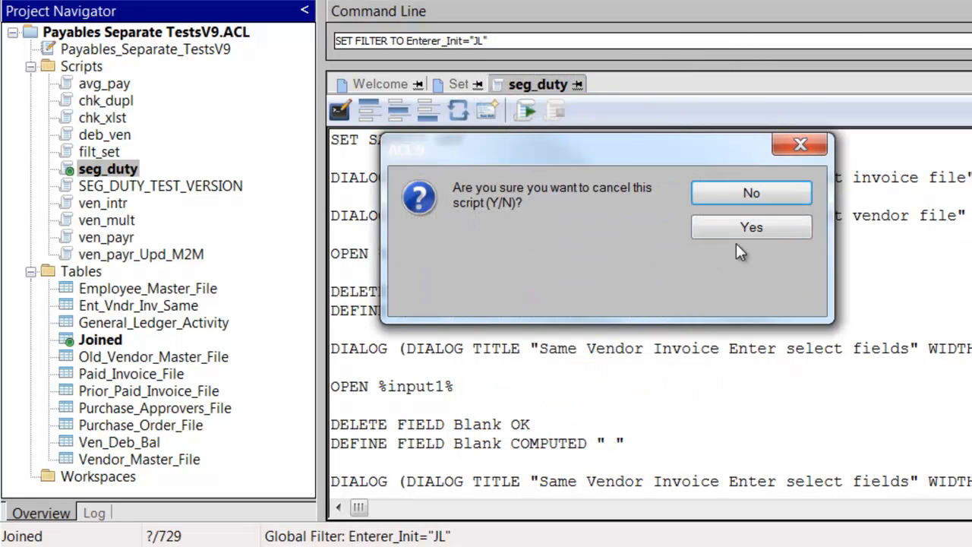
click(744, 225)
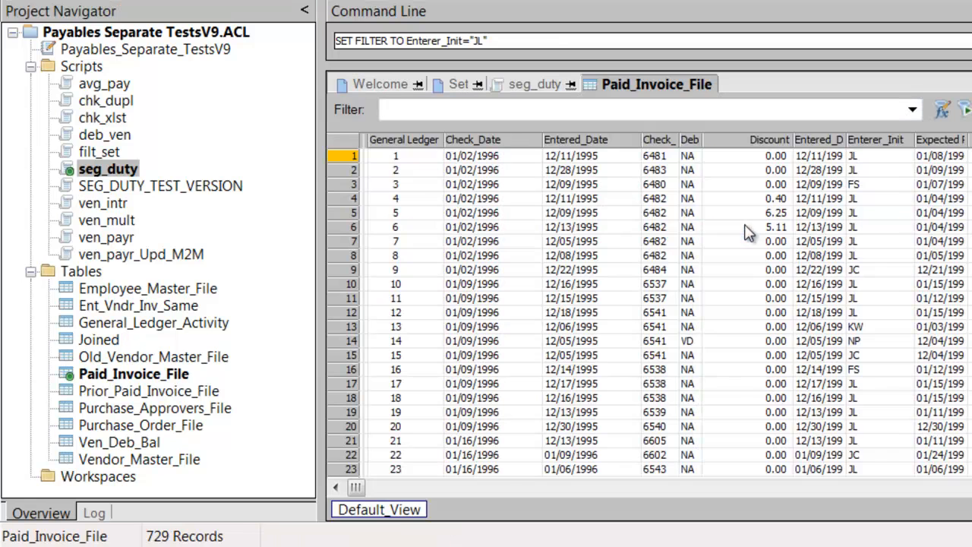
click(129, 169)
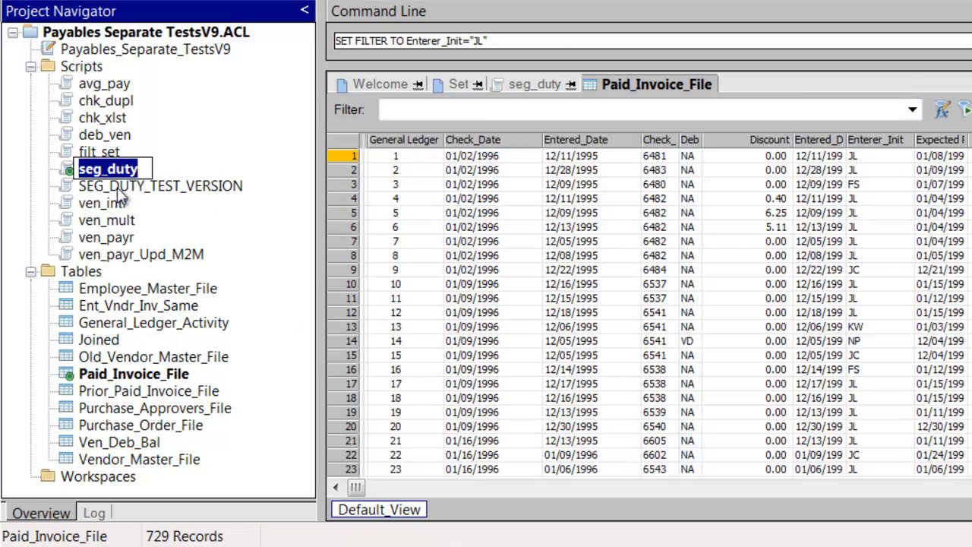